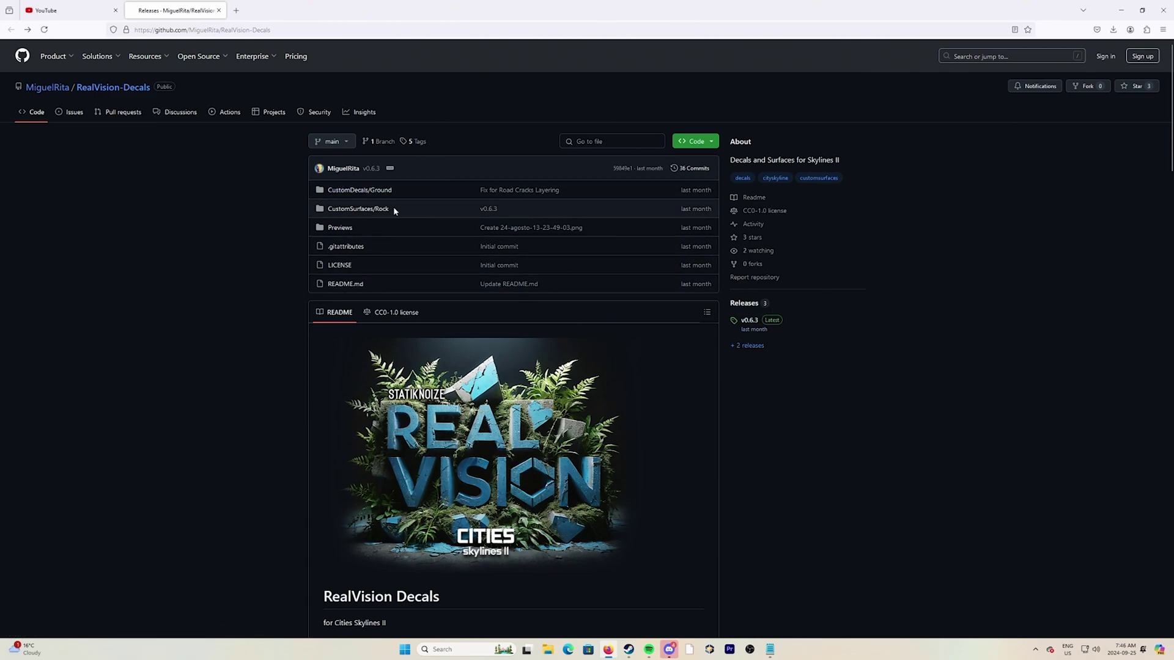
# Download the RealVision-Decals repository as a ZIP from GitHub's Code menu and confirm it downloaded
pyautogui.click(689, 143)
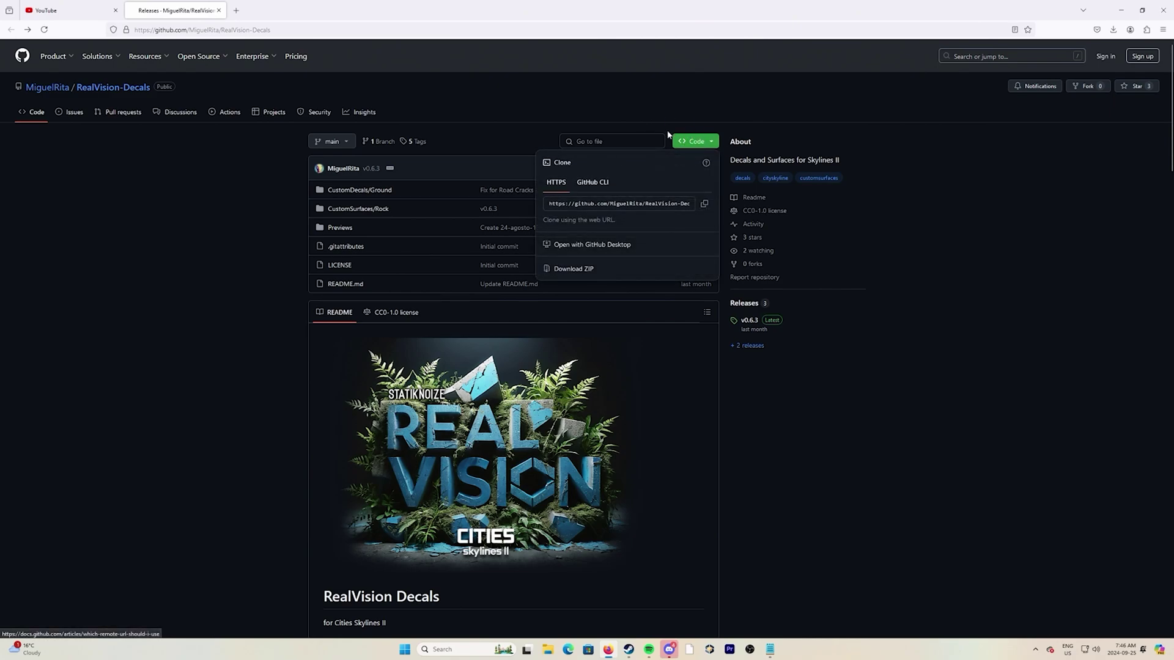
pyautogui.click(581, 269)
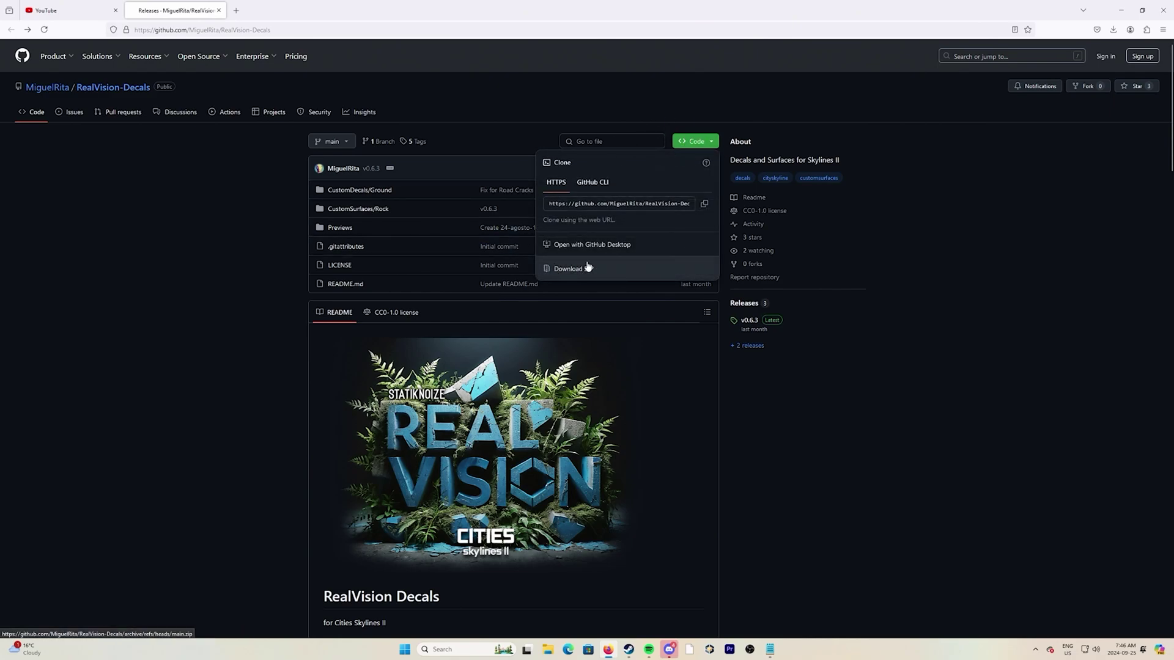
pyautogui.click(1113, 30)
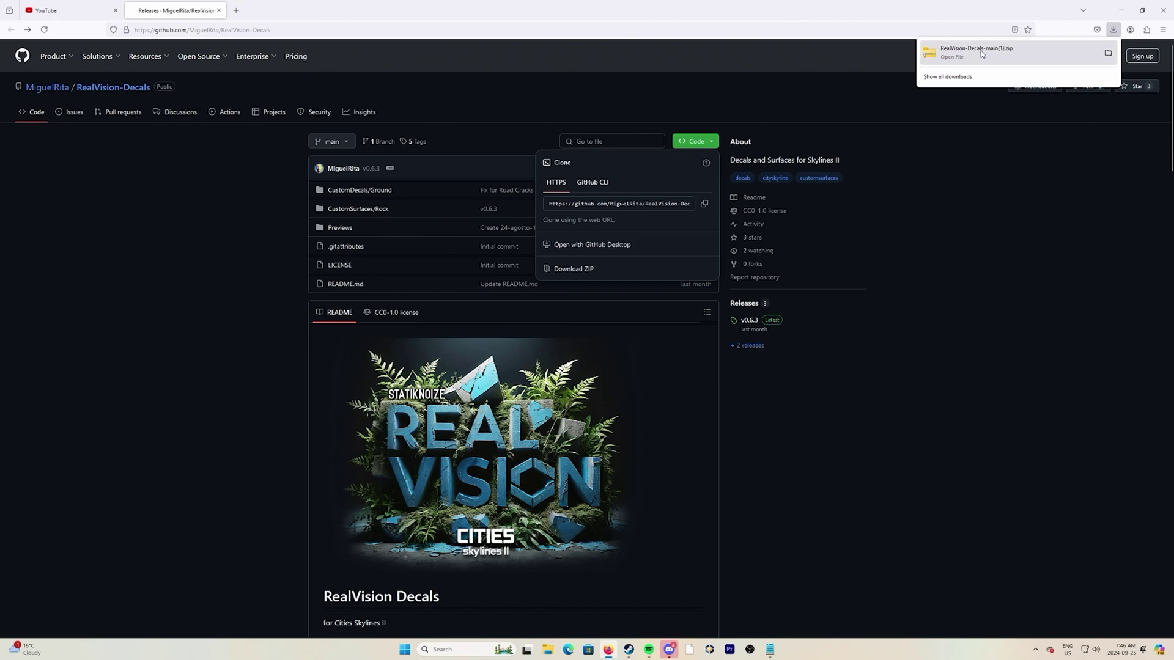
pyautogui.click(849, 341)
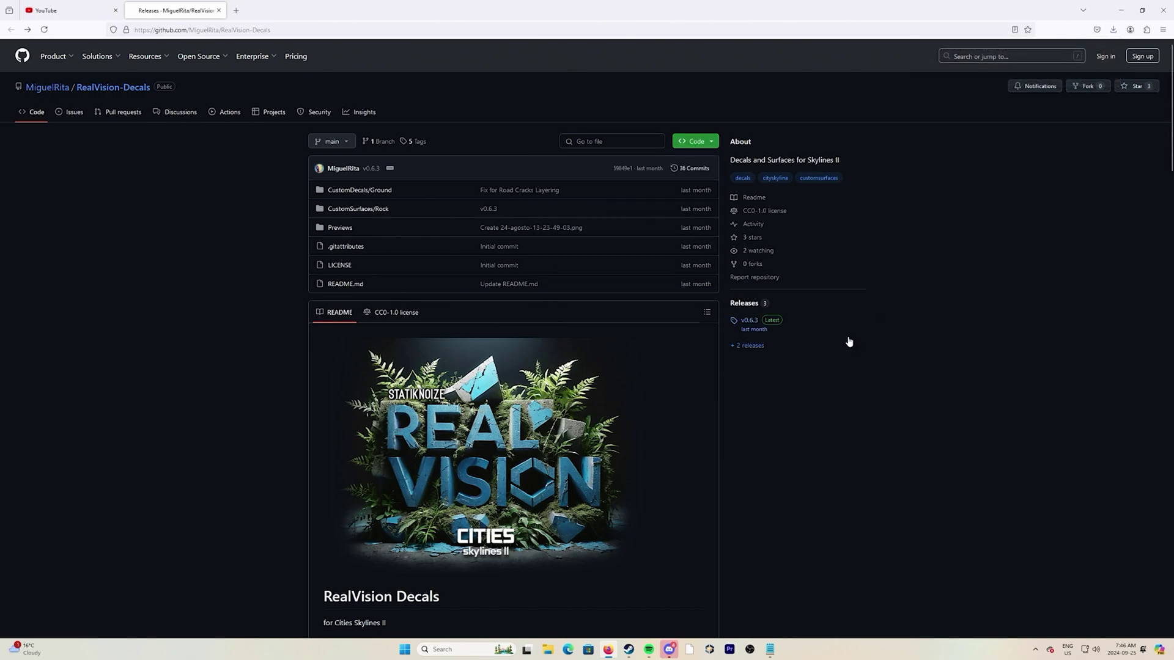
# Split a second File Explorer window off a new tab and snap both Home views side by side
pyautogui.click(547, 649)
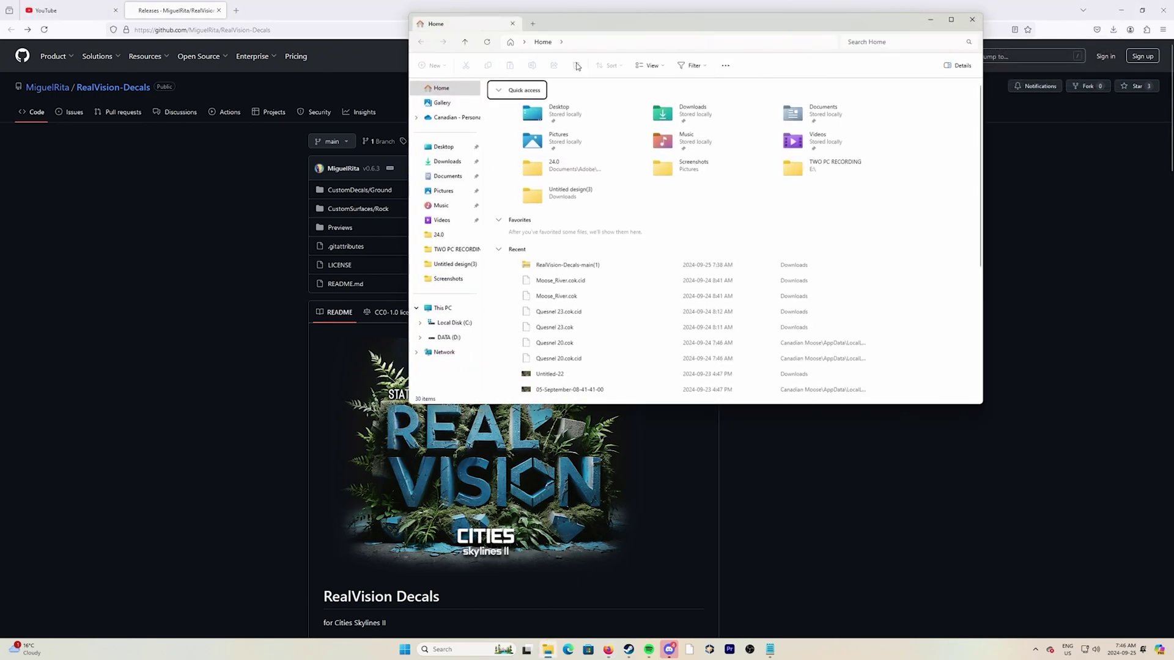
pyautogui.click(532, 23)
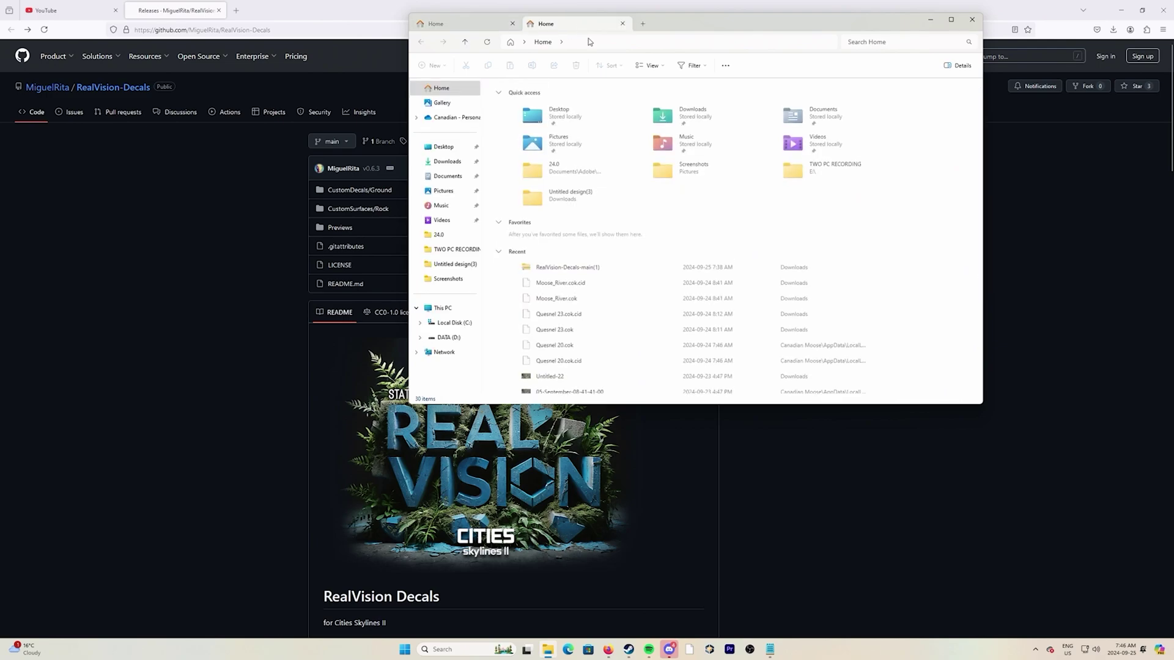
pyautogui.moveTo(611, 23); pyautogui.dragTo(473, 43)
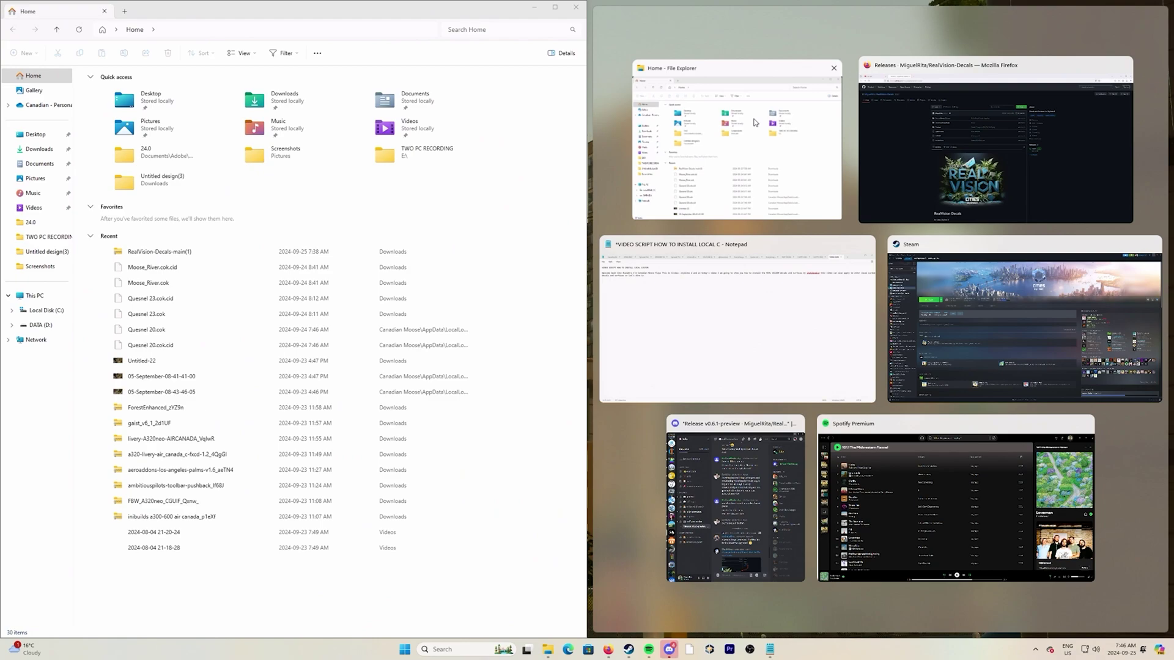
pyautogui.click(741, 180)
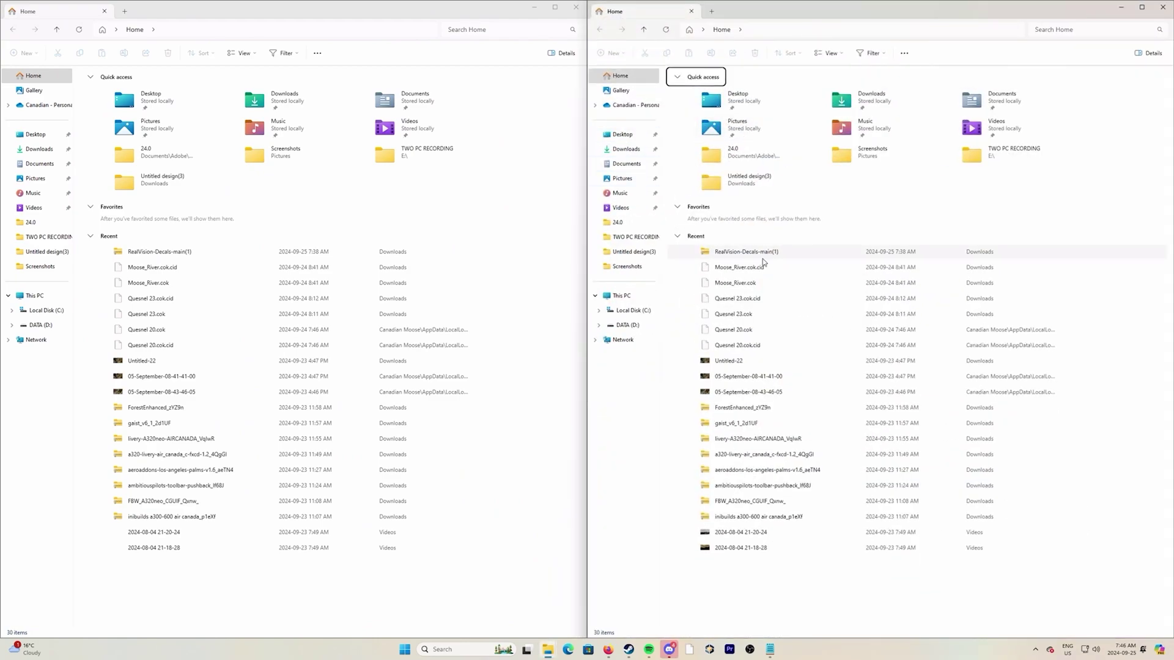
pyautogui.click(740, 250)
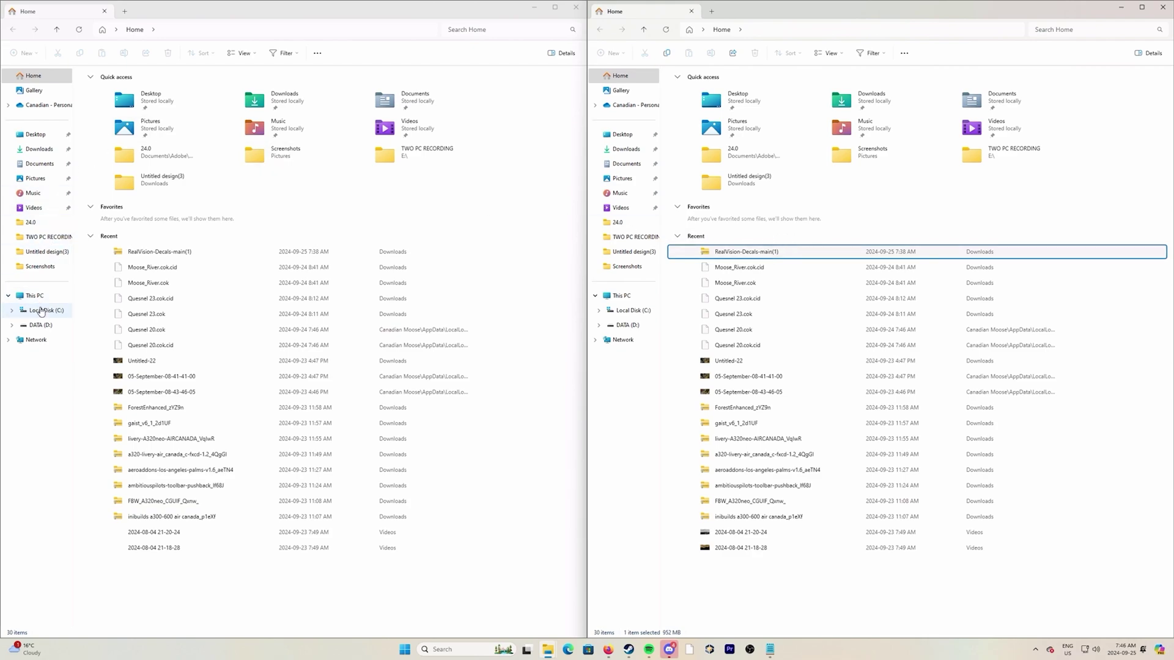
# Find the README's ExtraAssetImporter section and highlight the CustomDecals and CustomSurfaces install paths
pyautogui.click(607, 649)
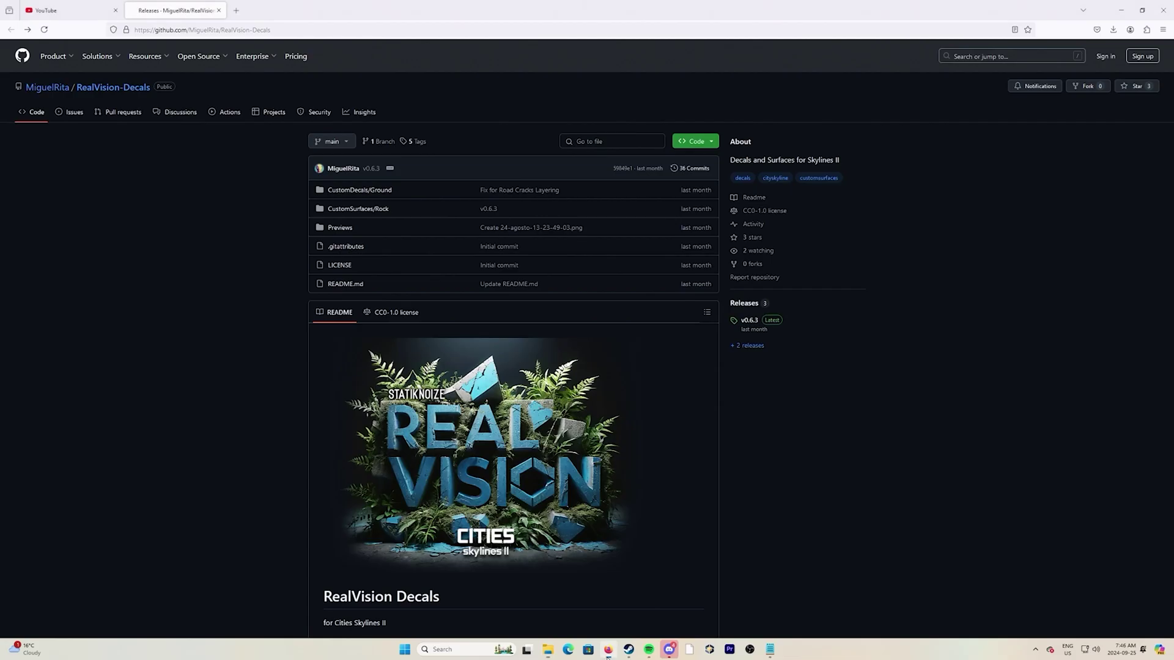
pyautogui.scroll(-5, 418, 401)
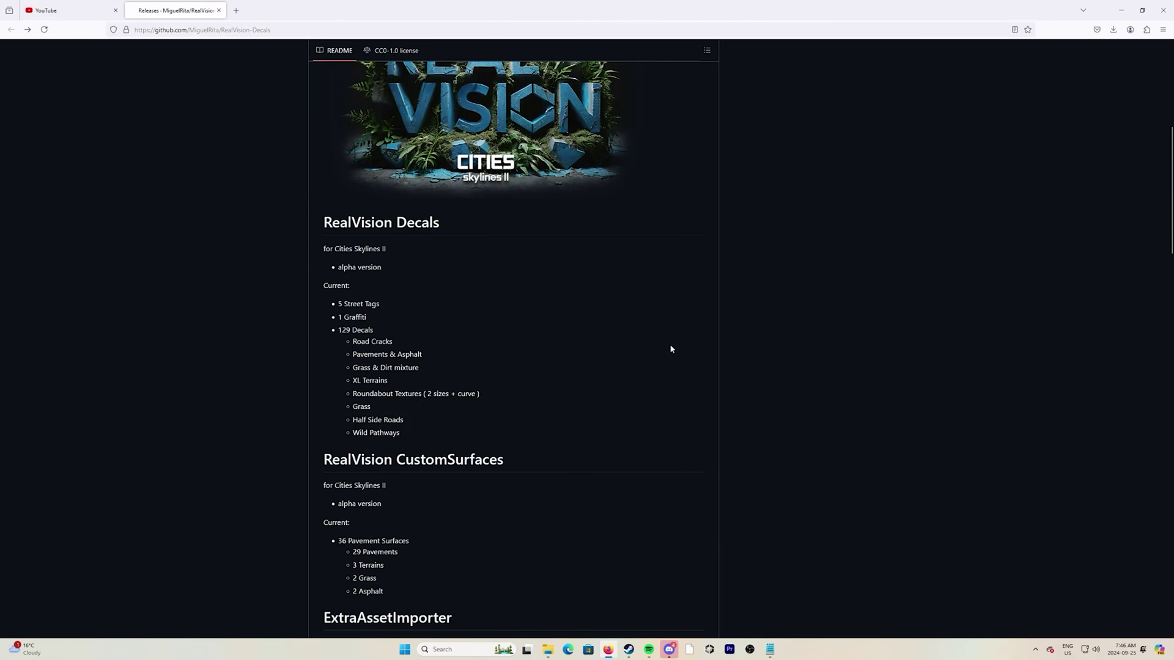
pyautogui.scroll(-4, 422, 343)
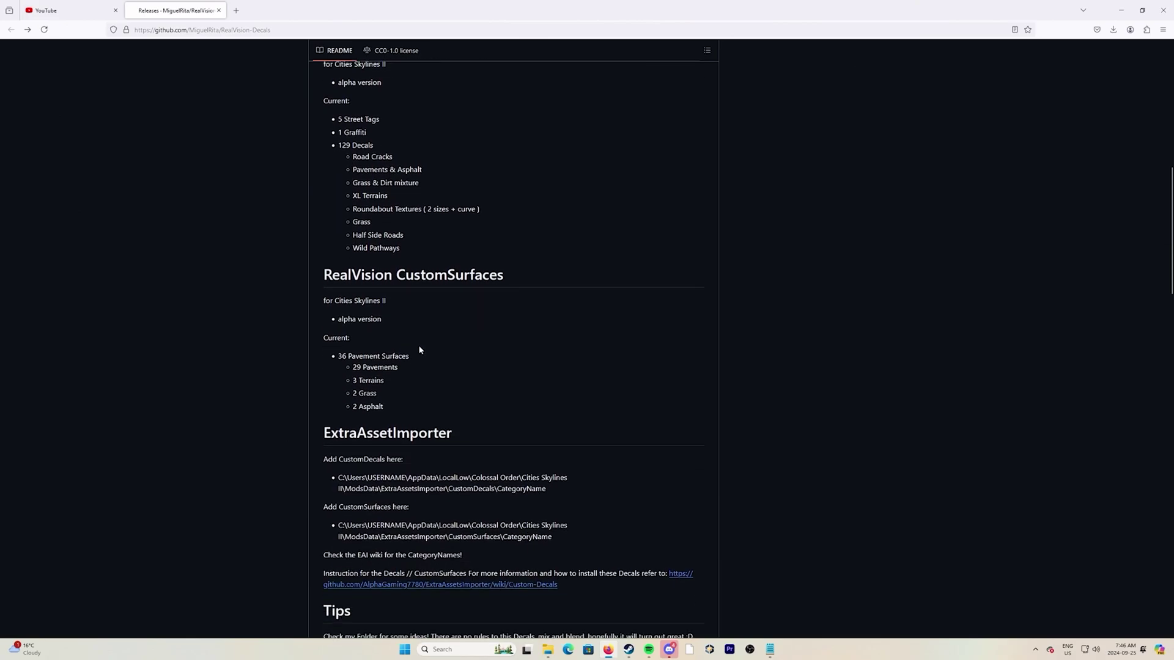
pyautogui.moveTo(316, 416); pyautogui.dragTo(594, 541)
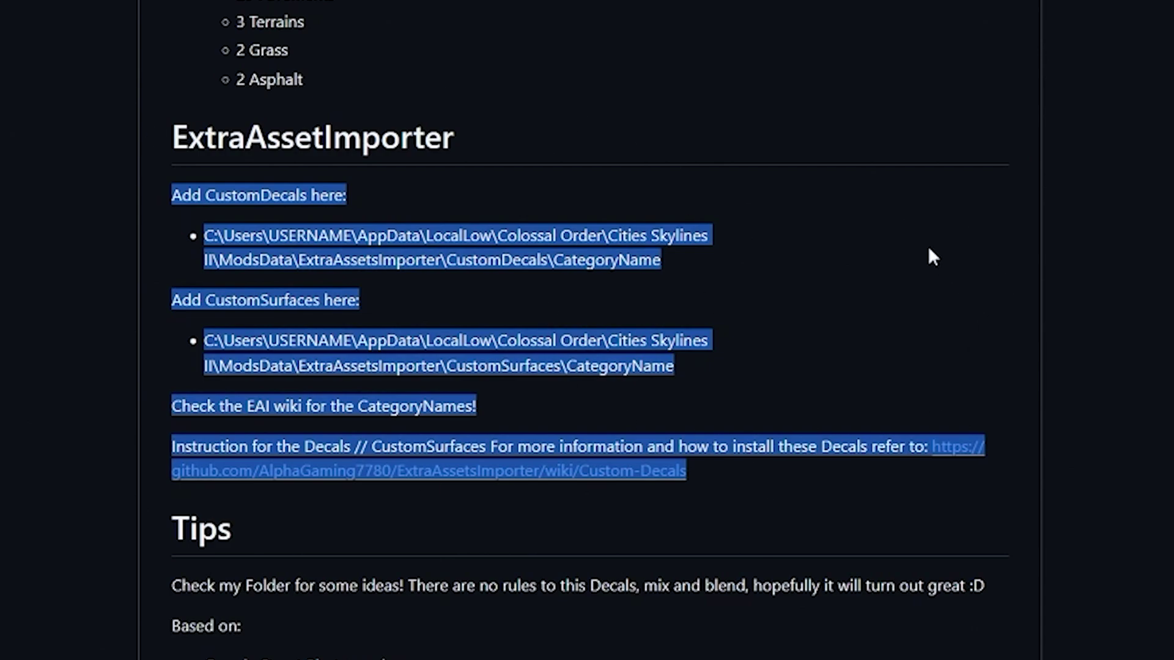
pyautogui.scroll(-2, 917, 239)
pyautogui.click(476, 113)
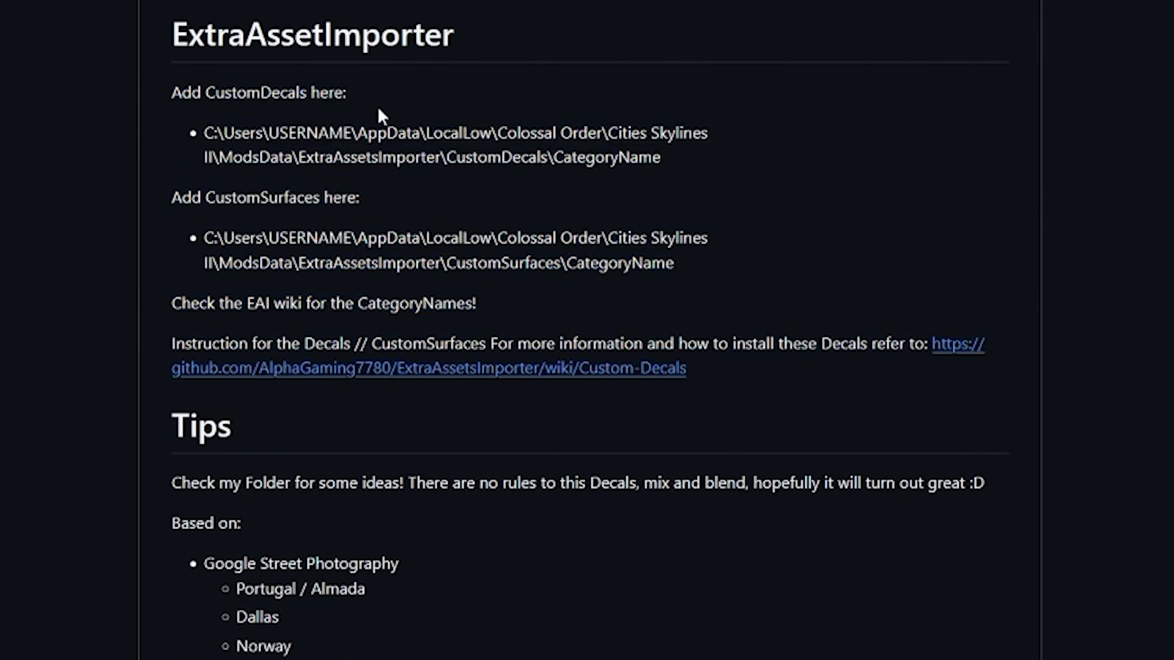
pyautogui.moveTo(214, 132); pyautogui.dragTo(653, 157)
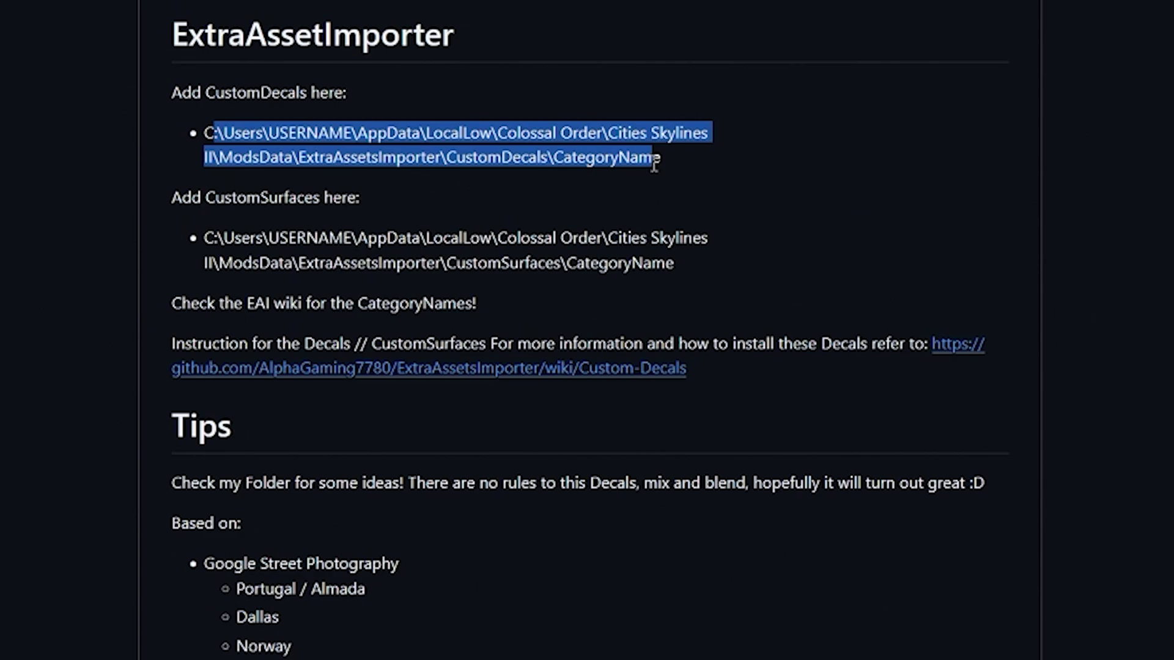
pyautogui.moveTo(536, 263); pyautogui.dragTo(214, 239)
pyautogui.click(816, 183)
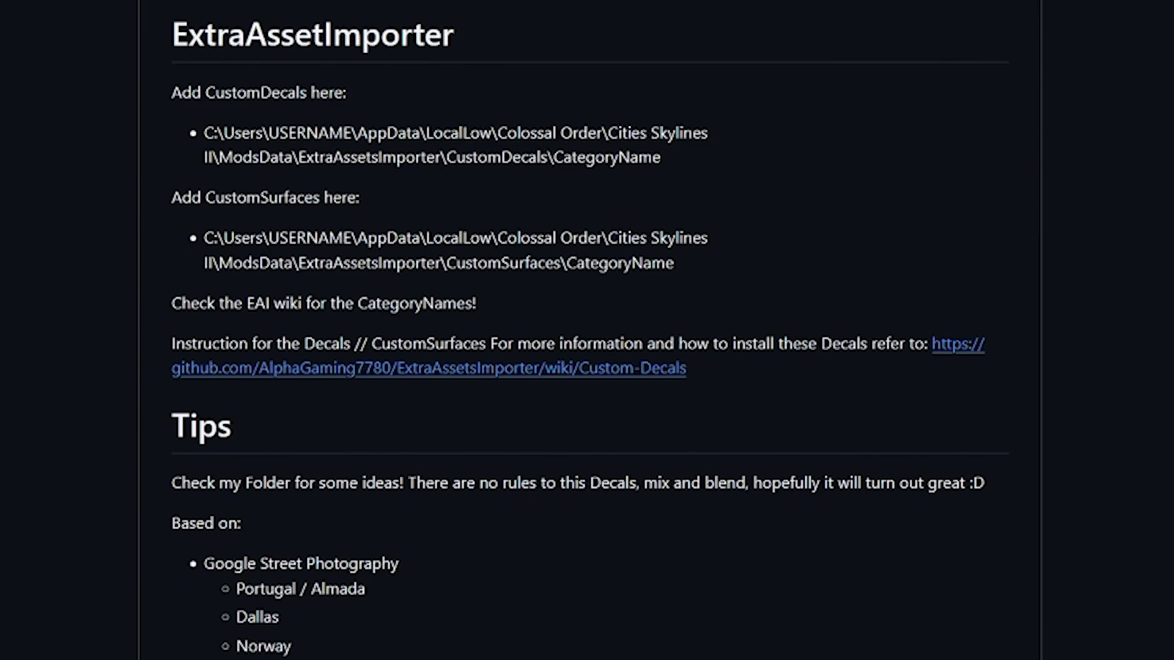
# In the left Explorer window, browse from Local Disk (C:) through Users and the profile into AppData
pyautogui.moveTo(547, 649)
pyautogui.click(510, 590)
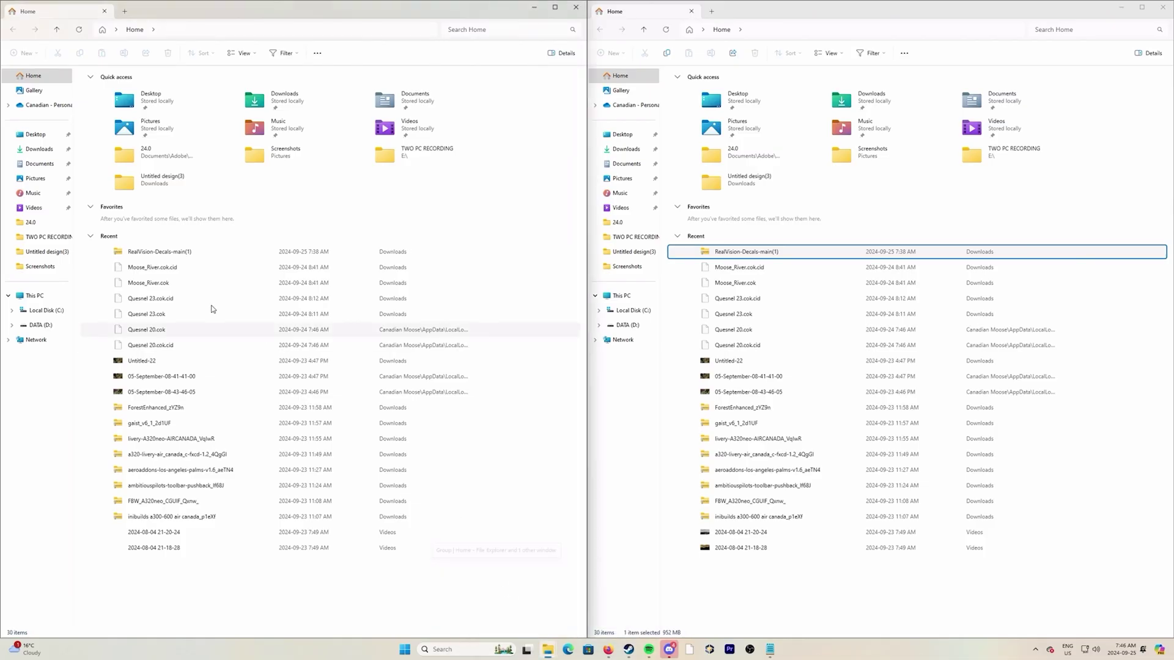
pyautogui.click(44, 310)
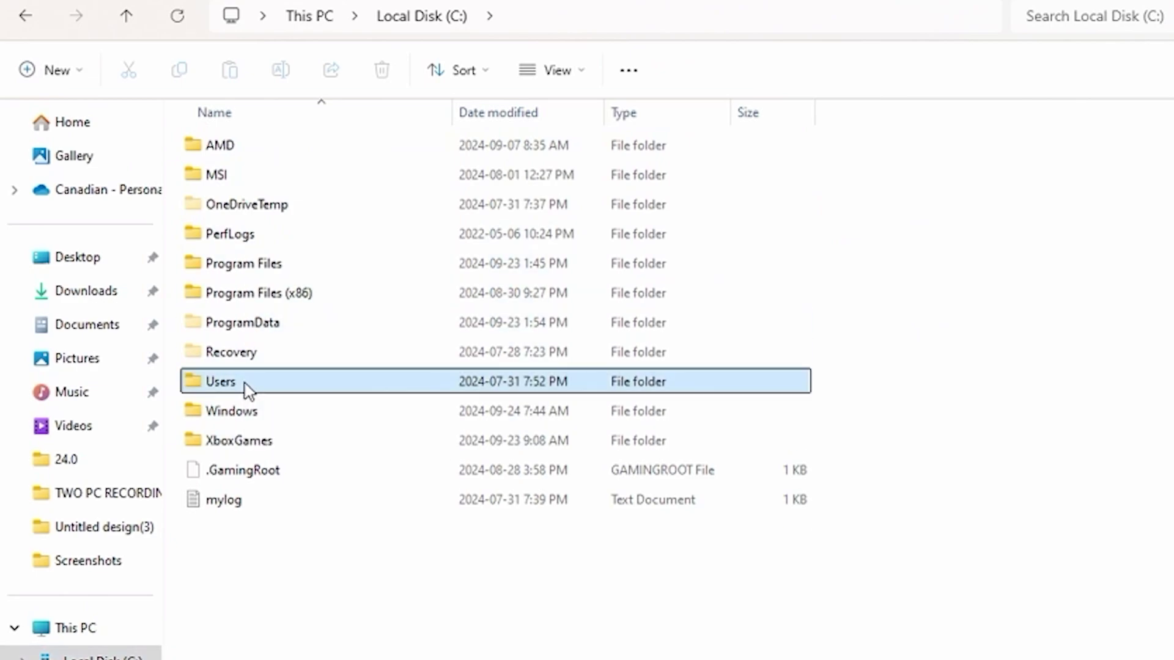
pyautogui.doubleClick(220, 382)
pyautogui.doubleClick(223, 148)
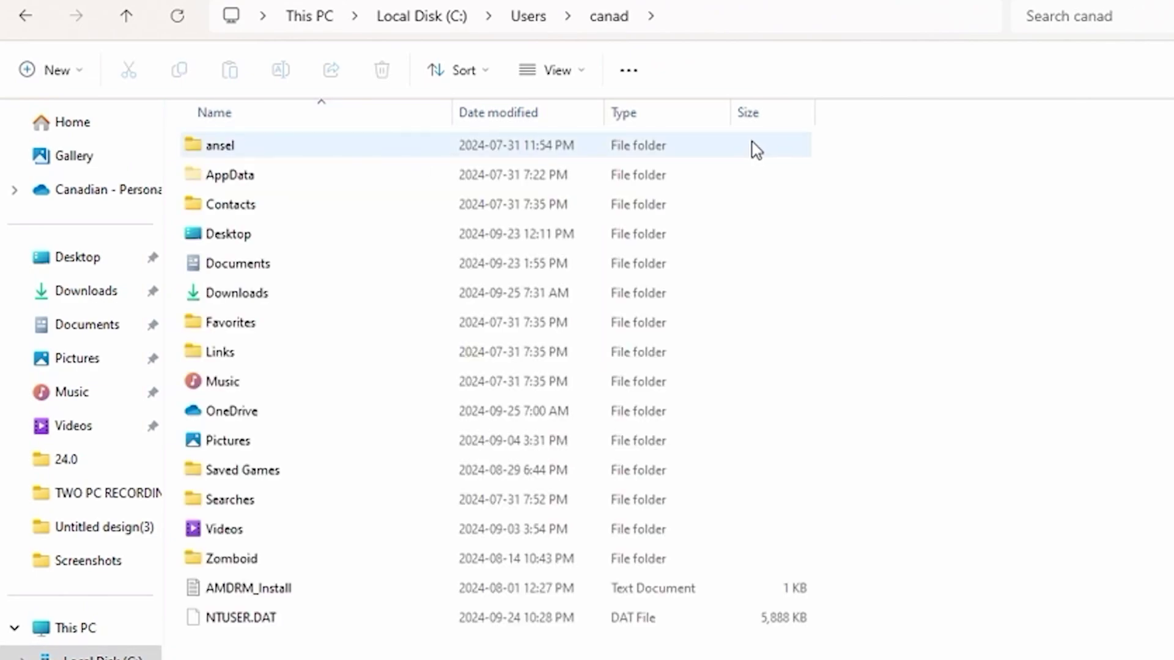
pyautogui.doubleClick(310, 177)
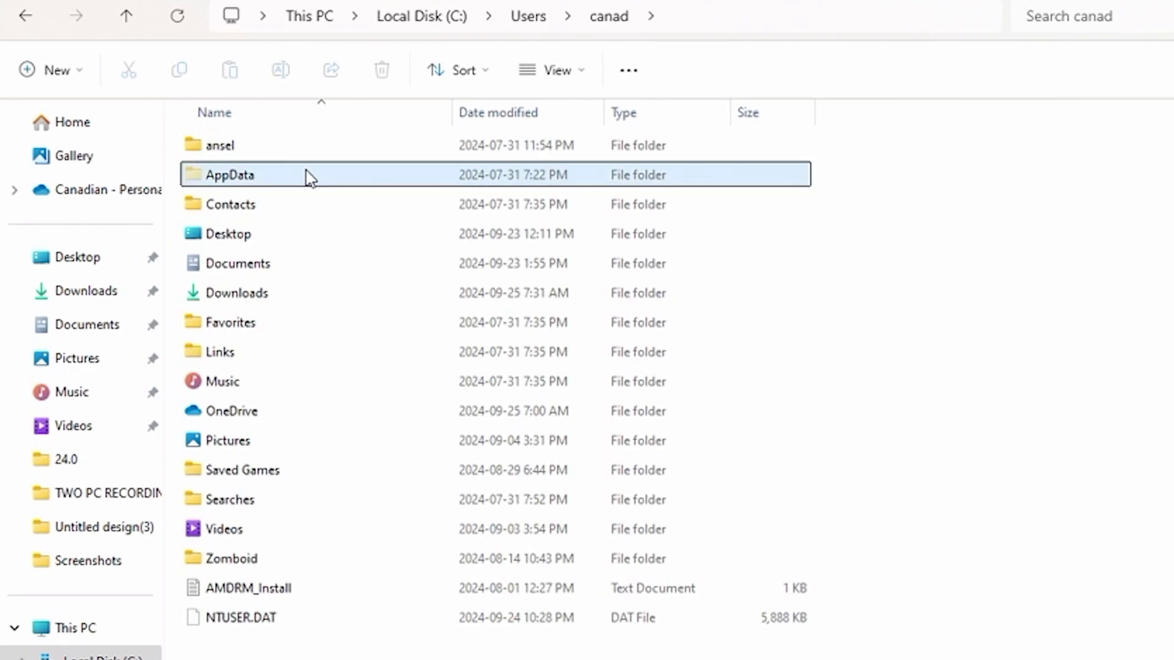
# Open LocalLow > Colossal Order > Cities Skylines II > ModsData > ExtraAssetsImporter
pyautogui.click(304, 178)
pyautogui.doubleClick(302, 176)
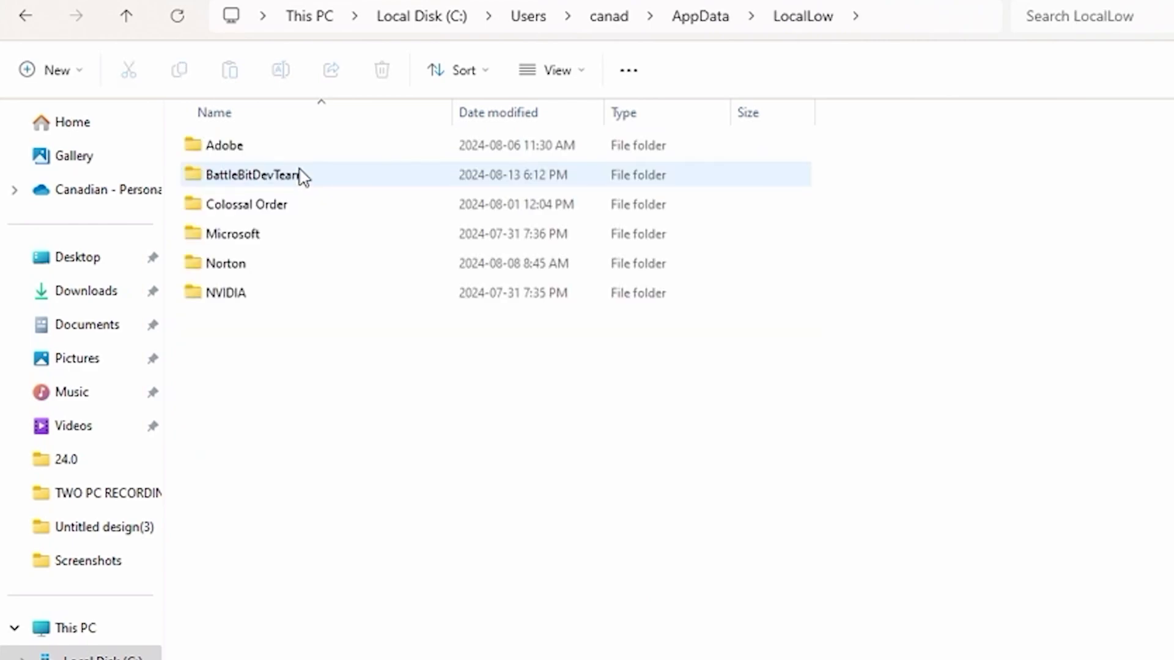
pyautogui.doubleClick(275, 201)
pyautogui.click(282, 150)
pyautogui.doubleClick(280, 148)
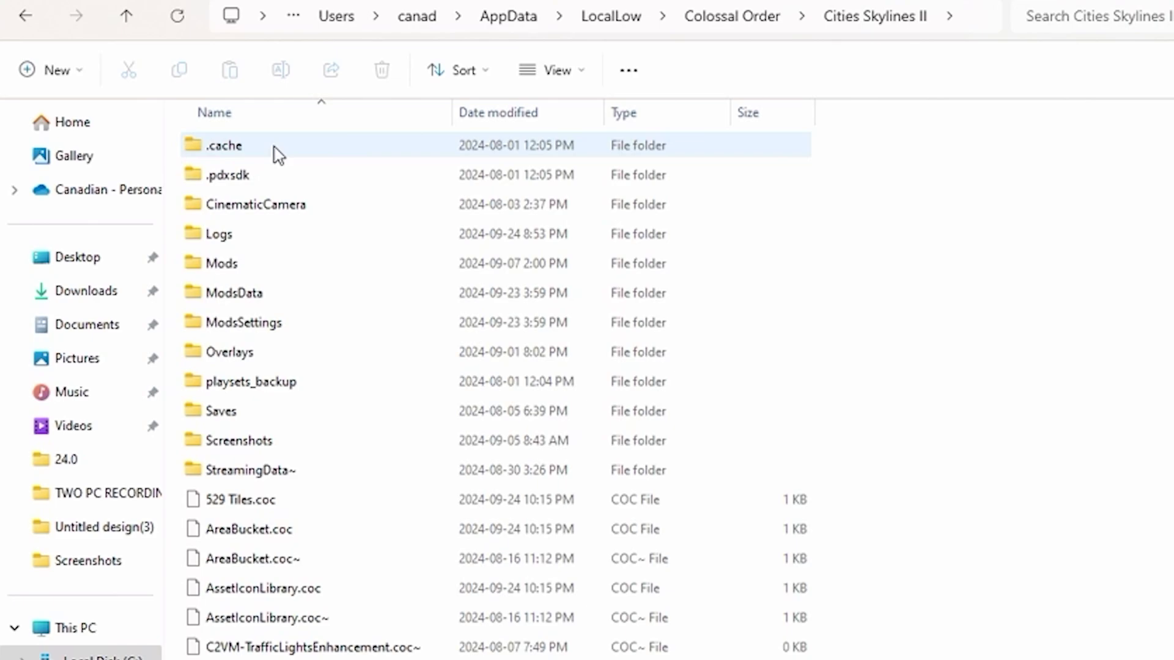
pyautogui.doubleClick(236, 292)
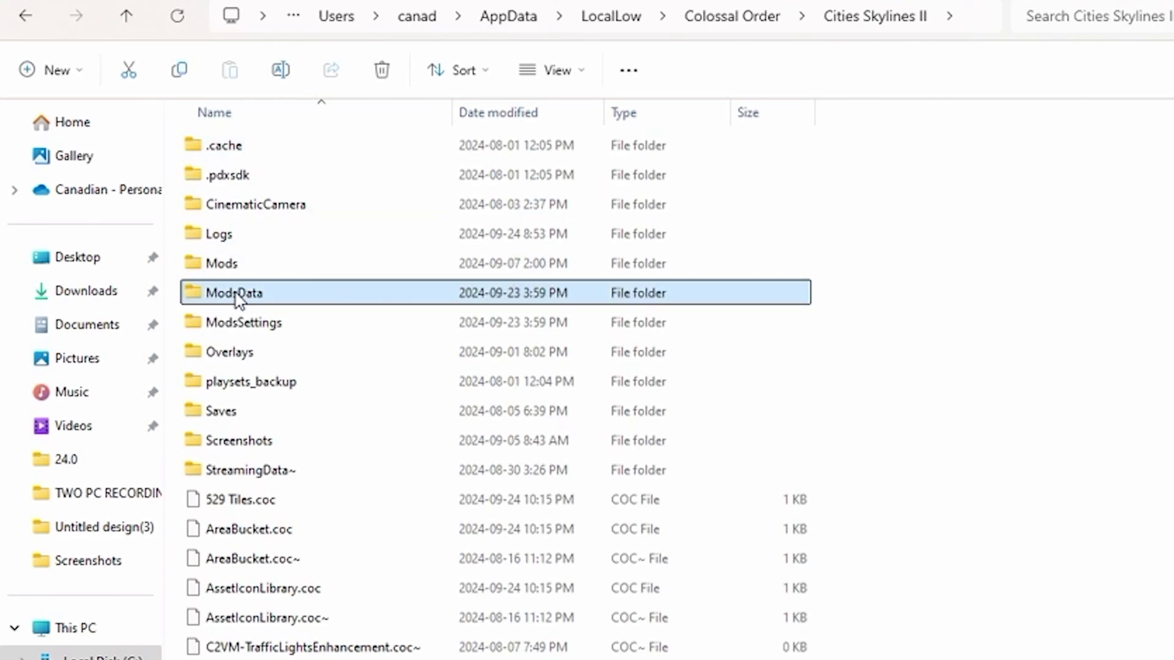
pyautogui.doubleClick(290, 212)
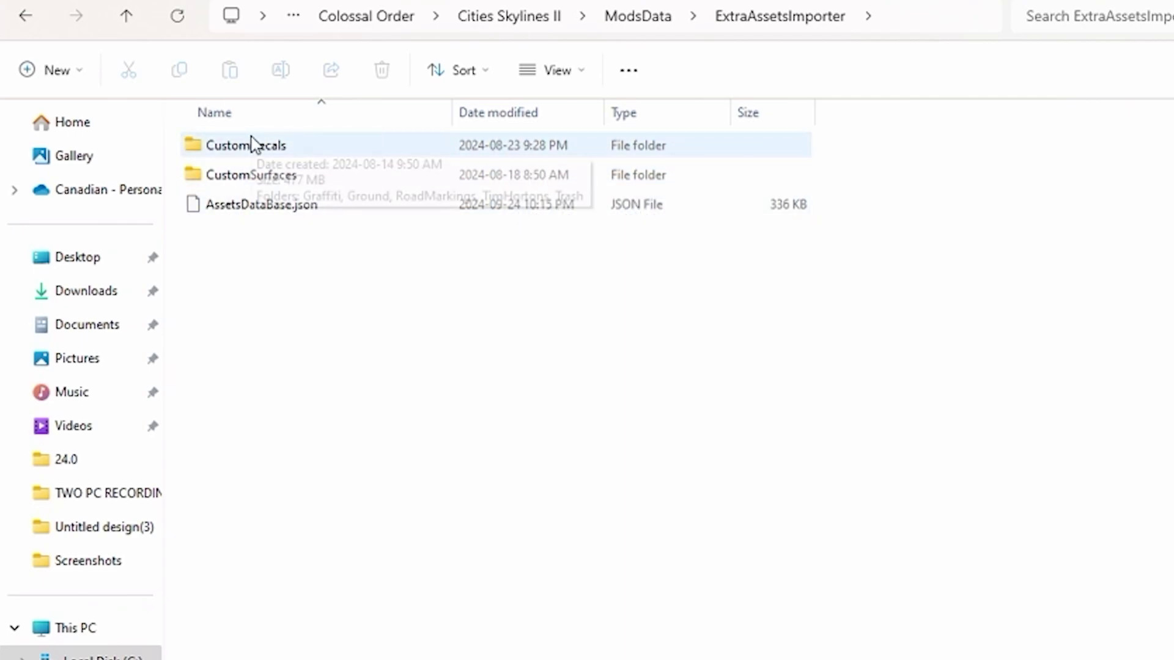
# Look inside the CustomDecals and CustomSurfaces folders, then return to ExtraAssetsImporter
pyautogui.doubleClick(266, 157)
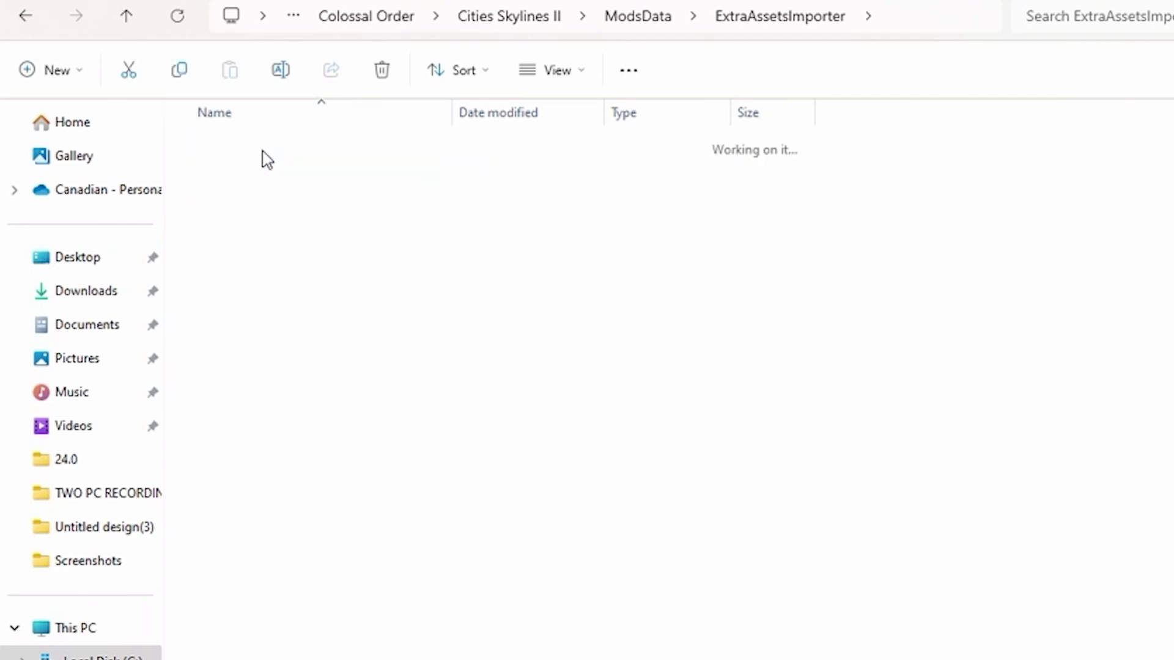
pyautogui.click(25, 18)
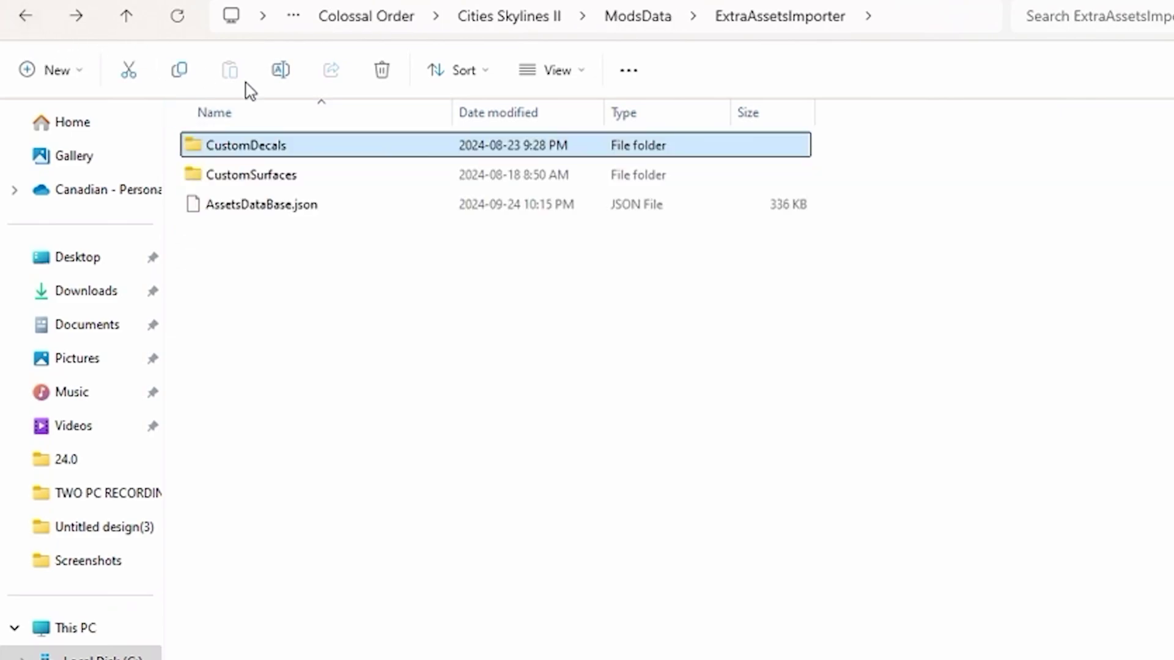
pyautogui.doubleClick(267, 175)
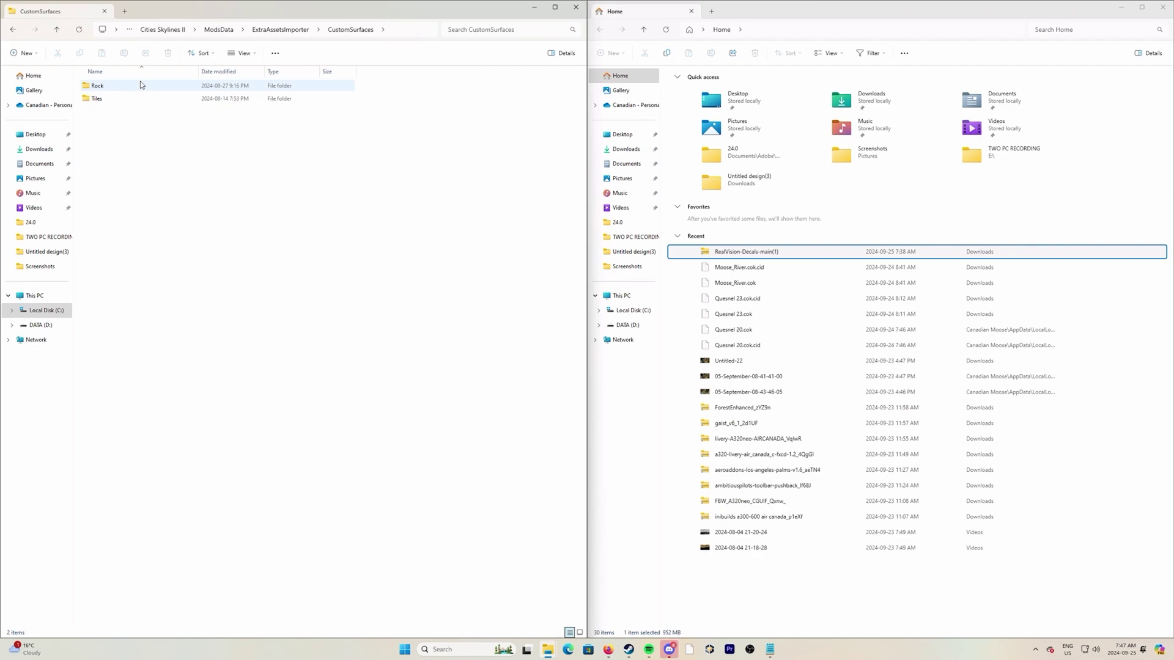
pyautogui.click(14, 30)
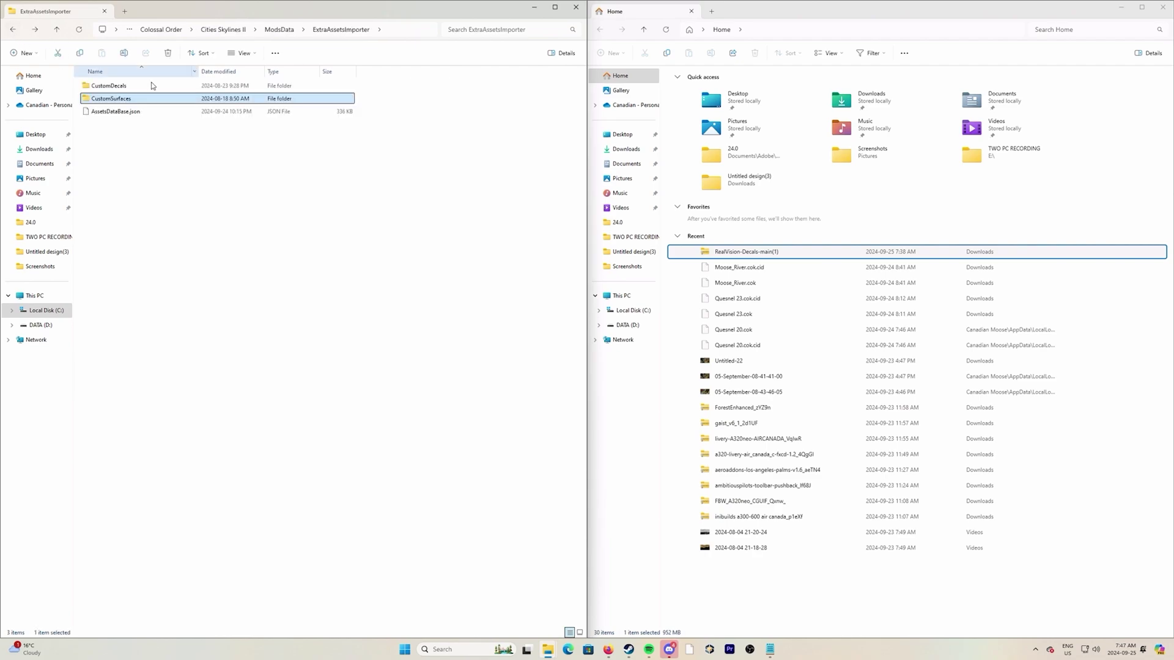
# Extract All of the RealVision-Decals-main(1) zip with the Desktop as destination
pyautogui.rightClick(738, 255)
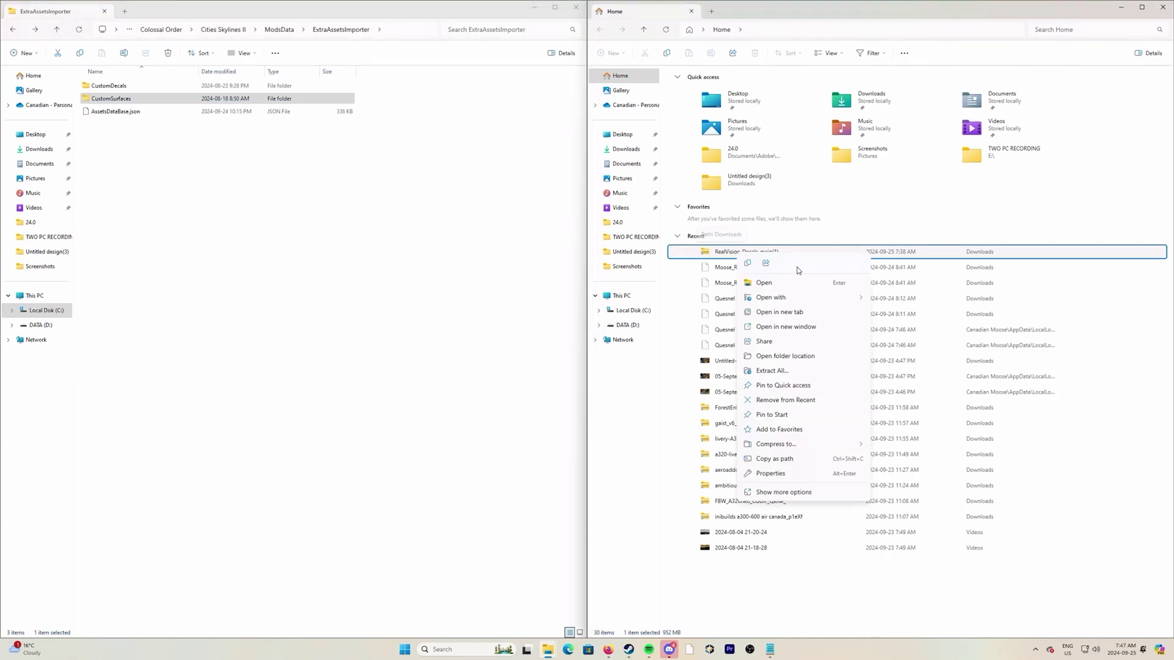
pyautogui.click(772, 371)
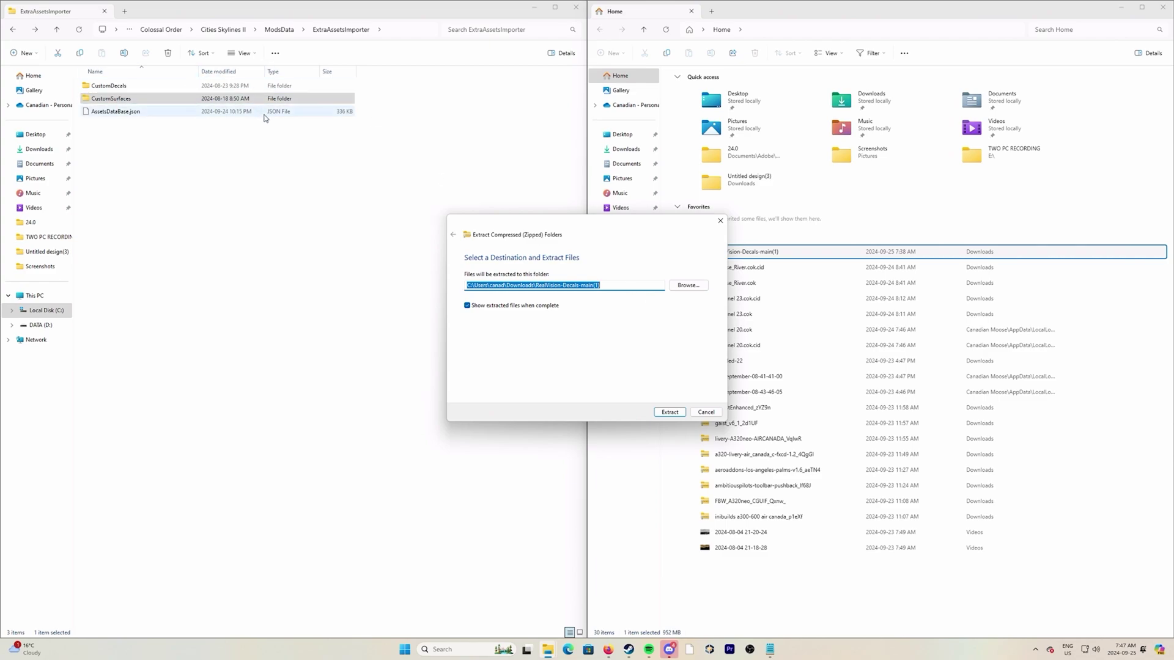
pyautogui.click(688, 286)
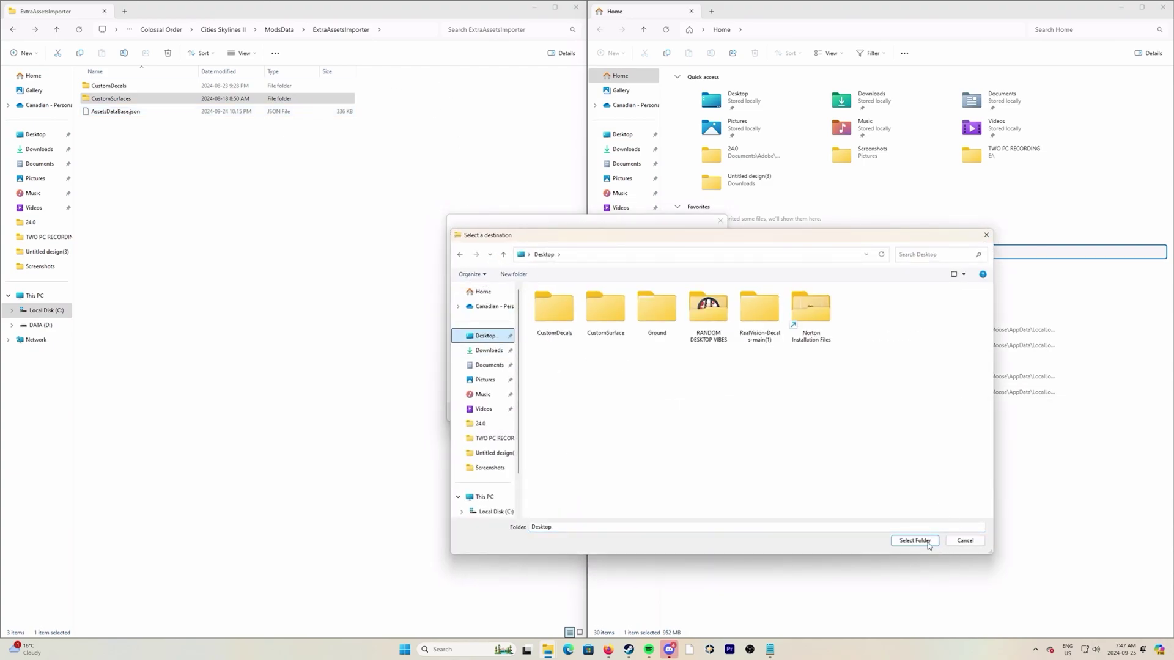
pyautogui.click(928, 541)
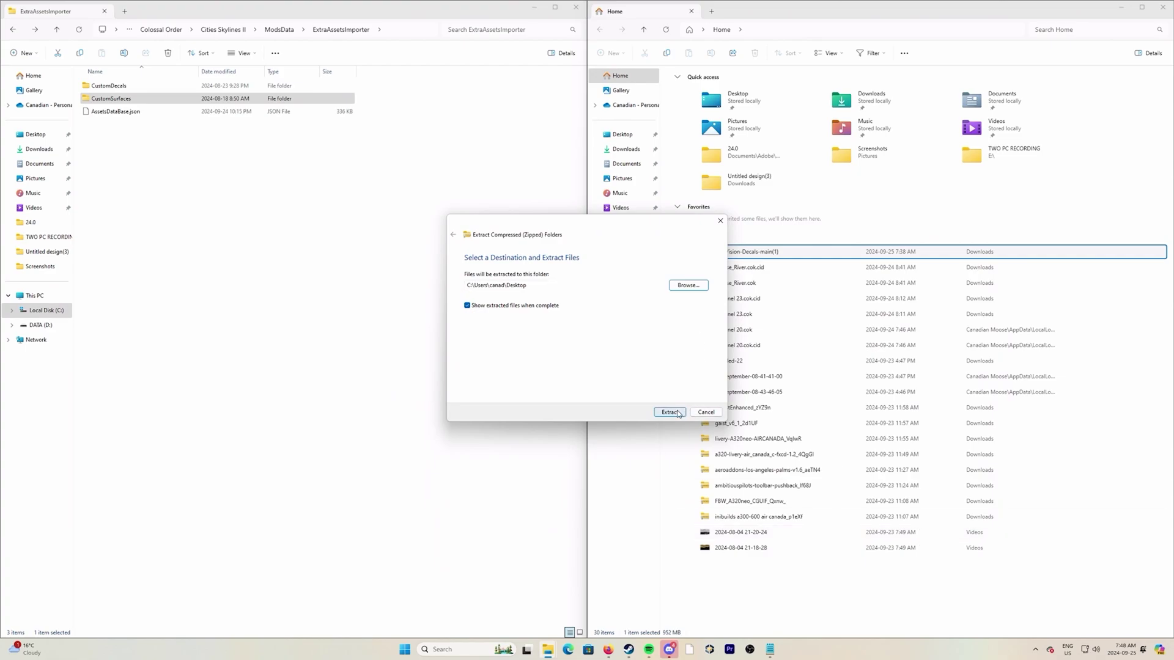
pyautogui.click(676, 413)
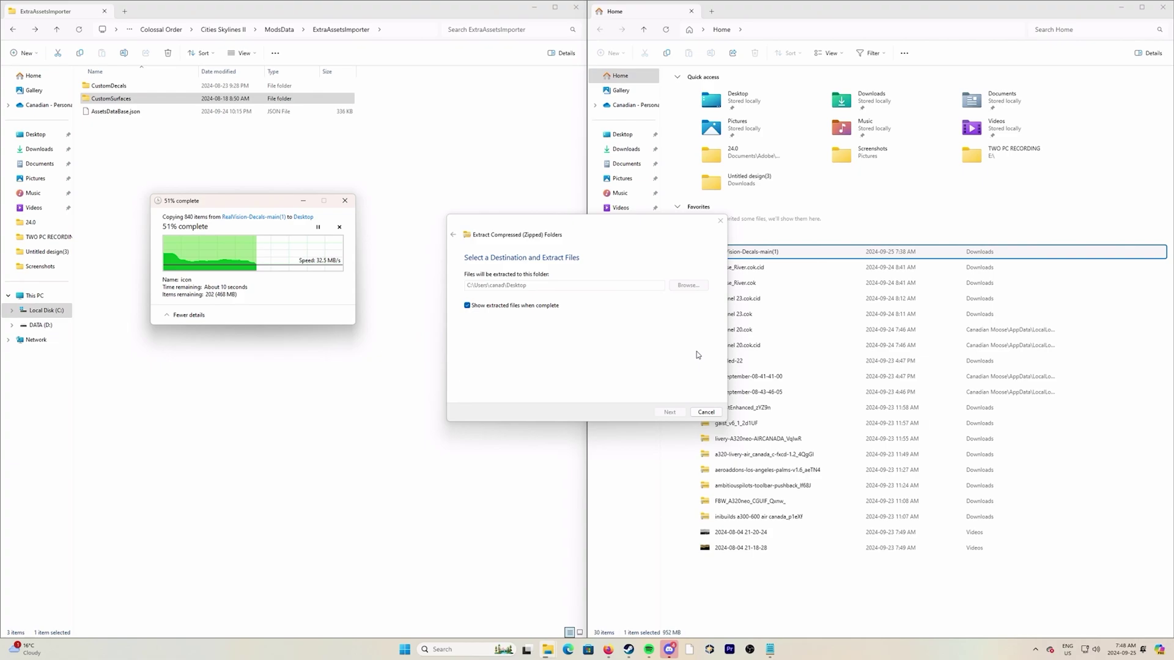
# Show the Desktop in a new tab of the second window, restored to floating size
pyautogui.click(711, 11)
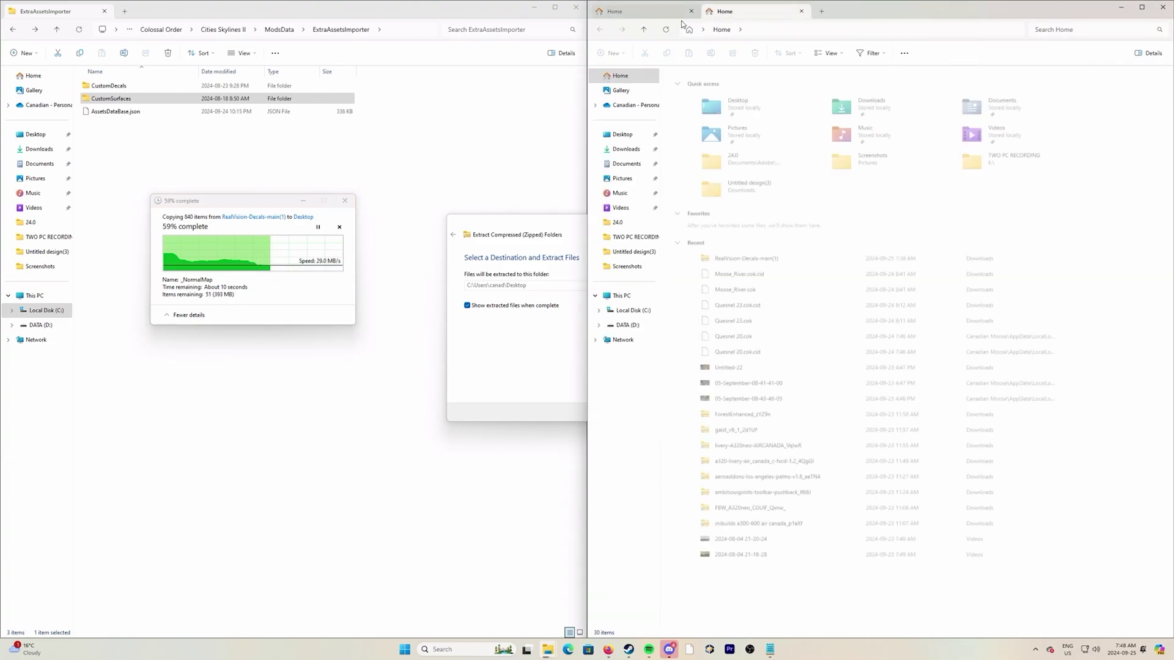
pyautogui.click(621, 135)
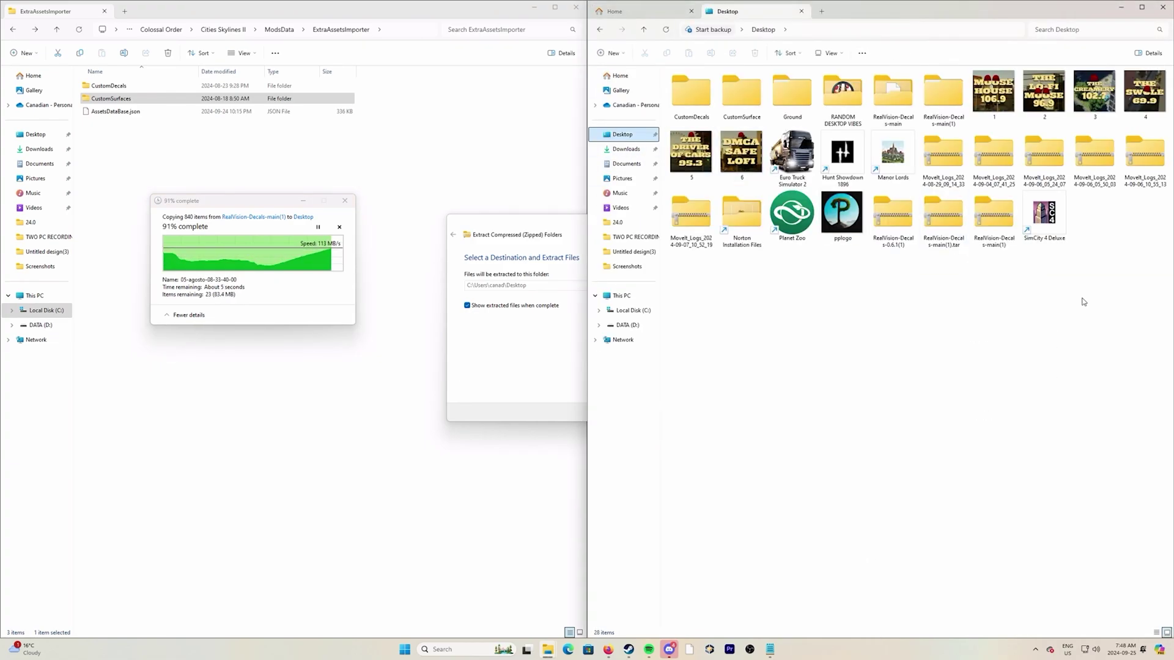
pyautogui.press('super+Down')
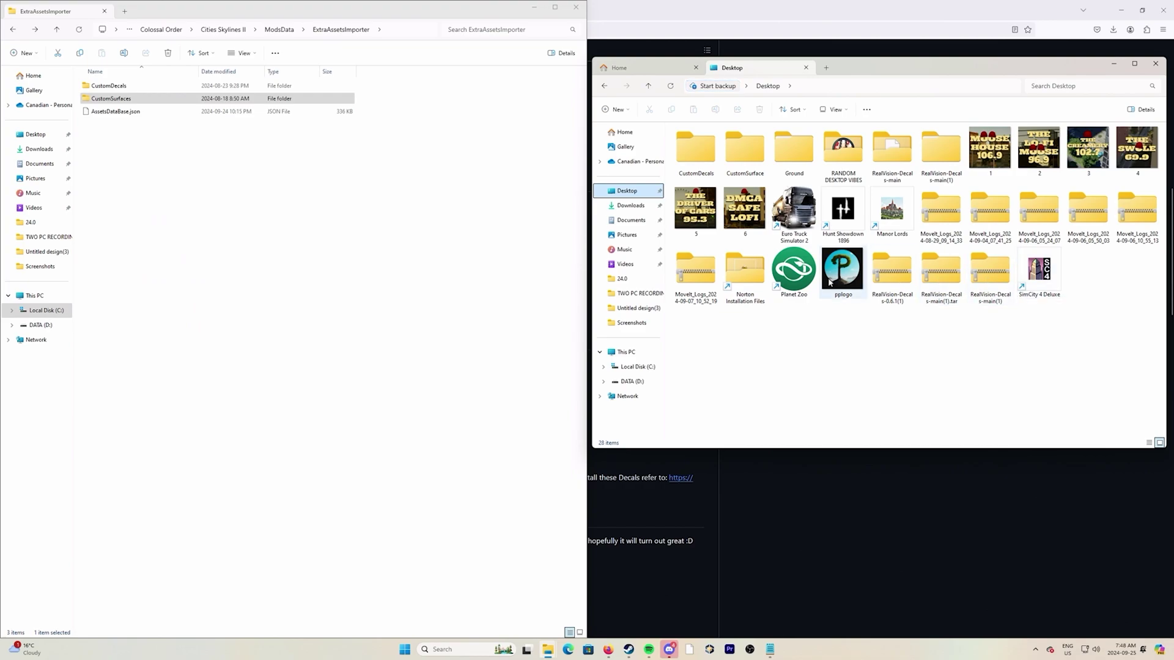
# Open the zip's RealVision-Decals-main\CustomDecals folder and select the Ground folder
pyautogui.click(988, 281)
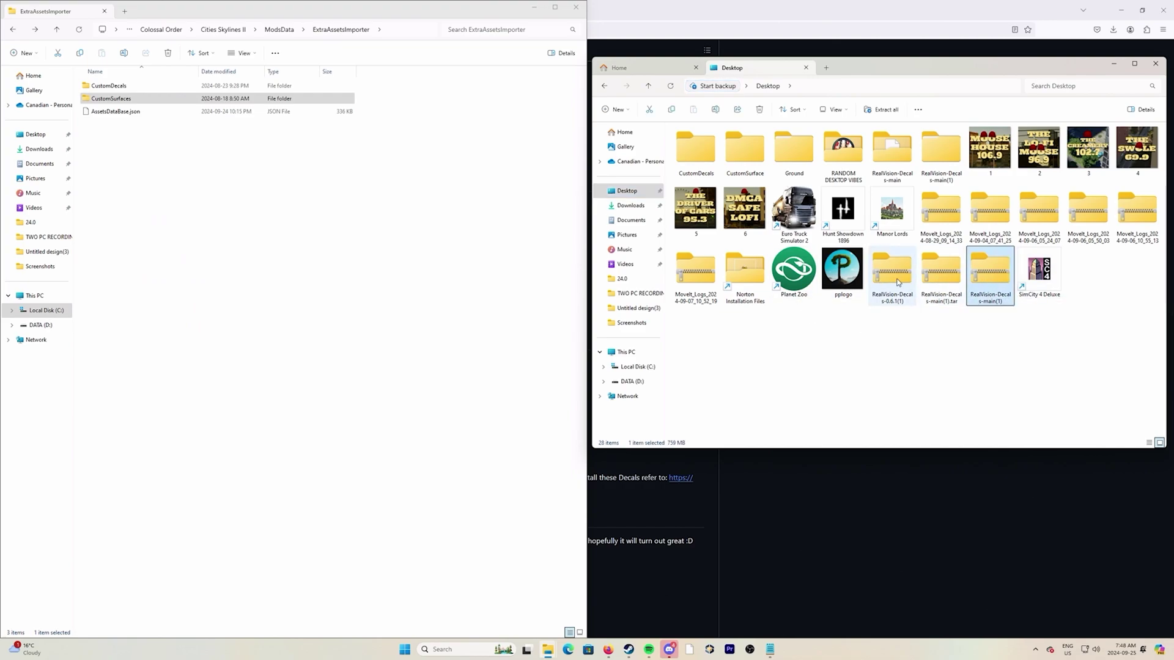
pyautogui.doubleClick(968, 286)
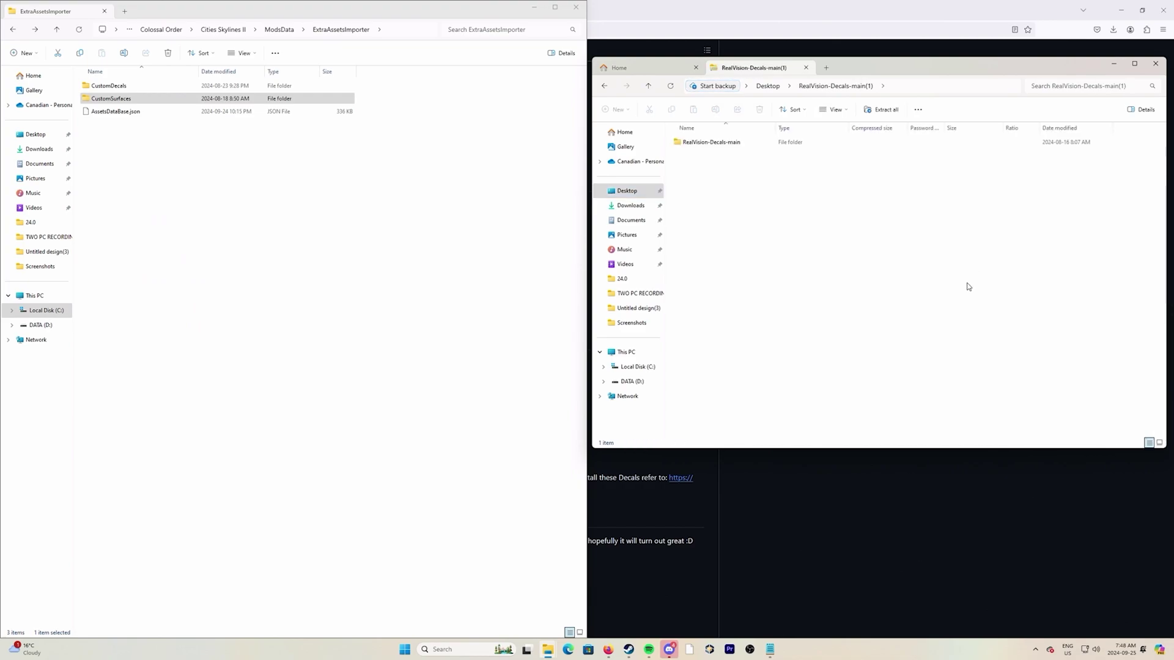
pyautogui.doubleClick(716, 142)
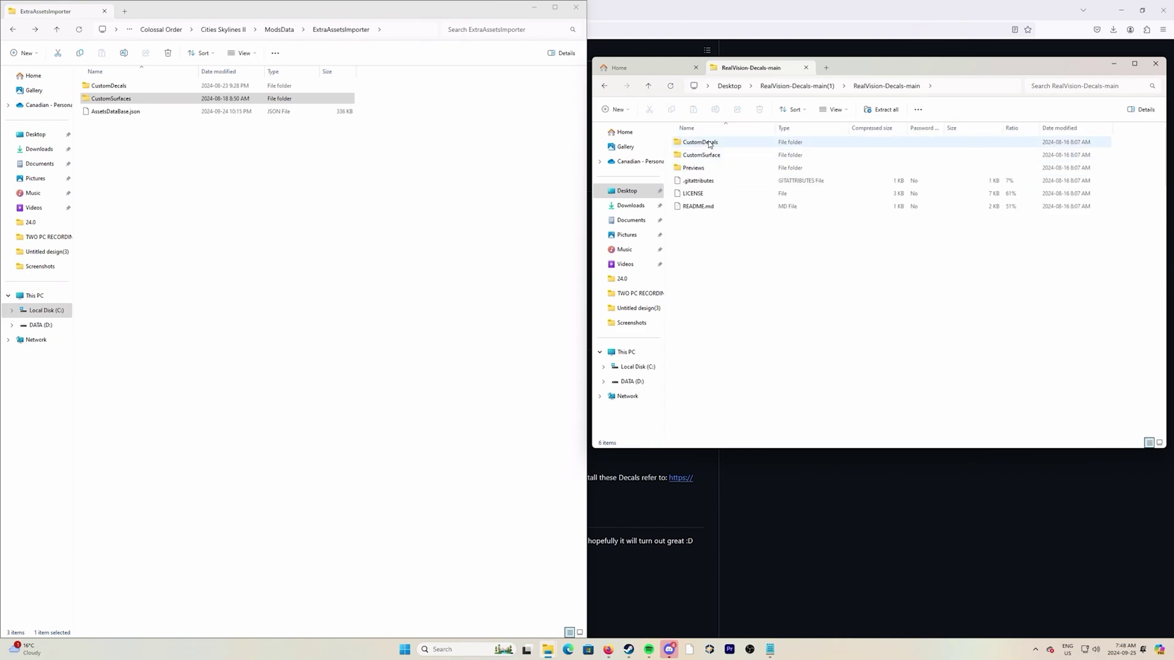
pyautogui.doubleClick(709, 143)
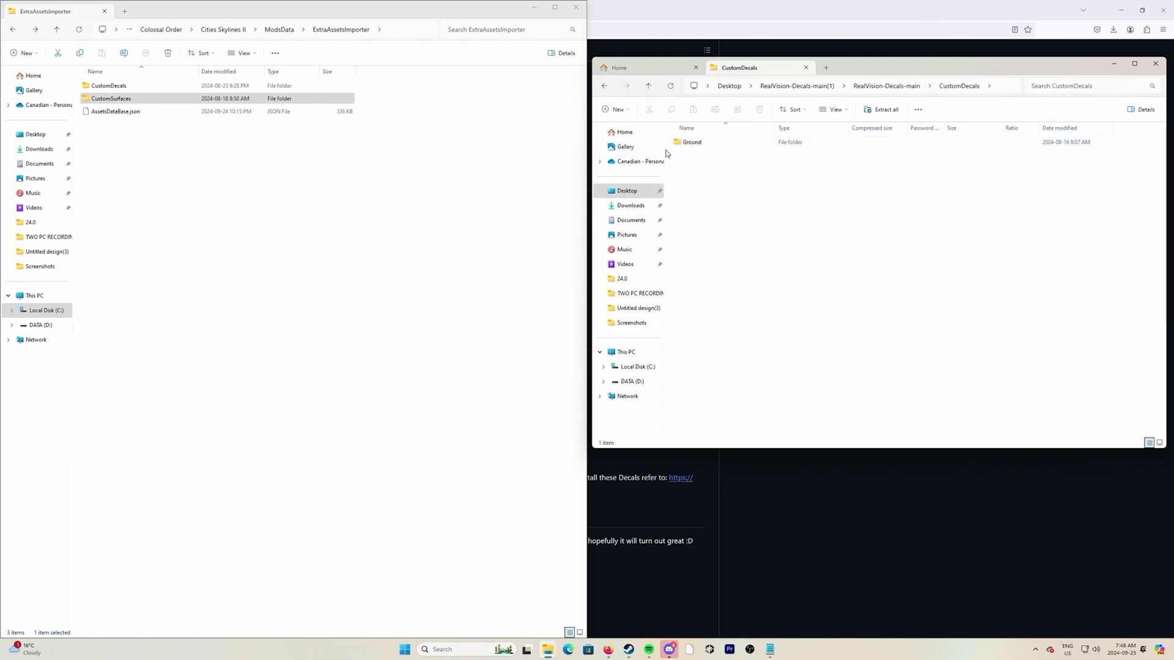
pyautogui.moveTo(699, 145)
pyautogui.mouseDown()
pyautogui.moveTo(669, 149)
pyautogui.moveTo(699, 146)
pyautogui.mouseUp()
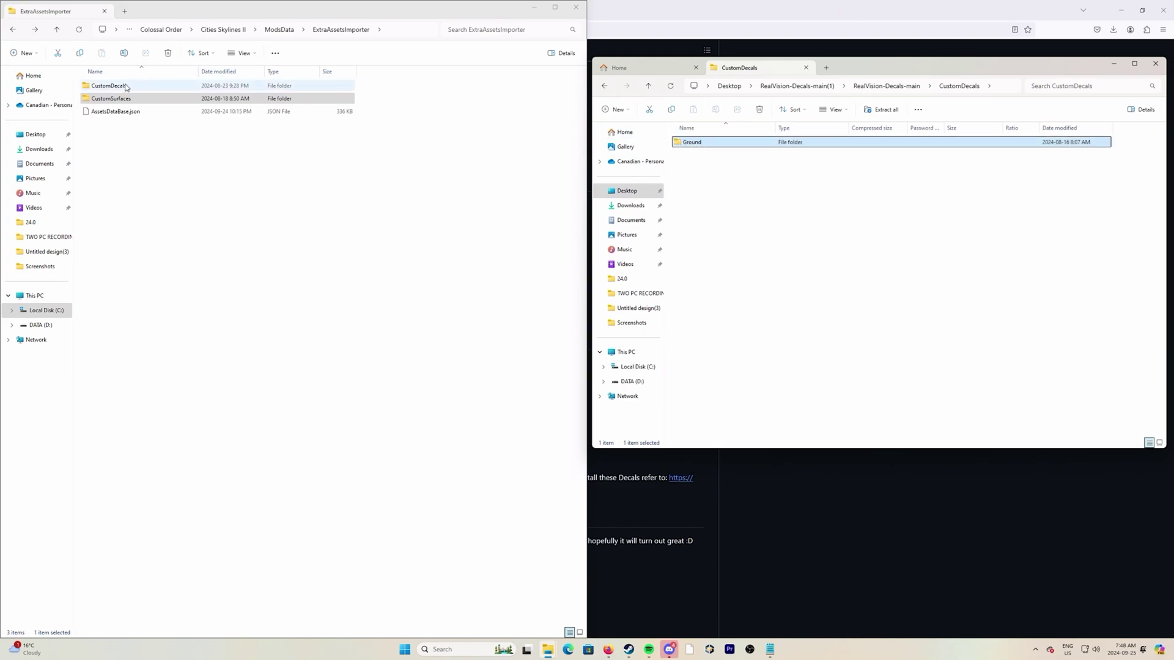
# Drag Ground into the mod's ExtraAssetsImporter\CustomDecals folder to copy it
pyautogui.doubleClick(127, 87)
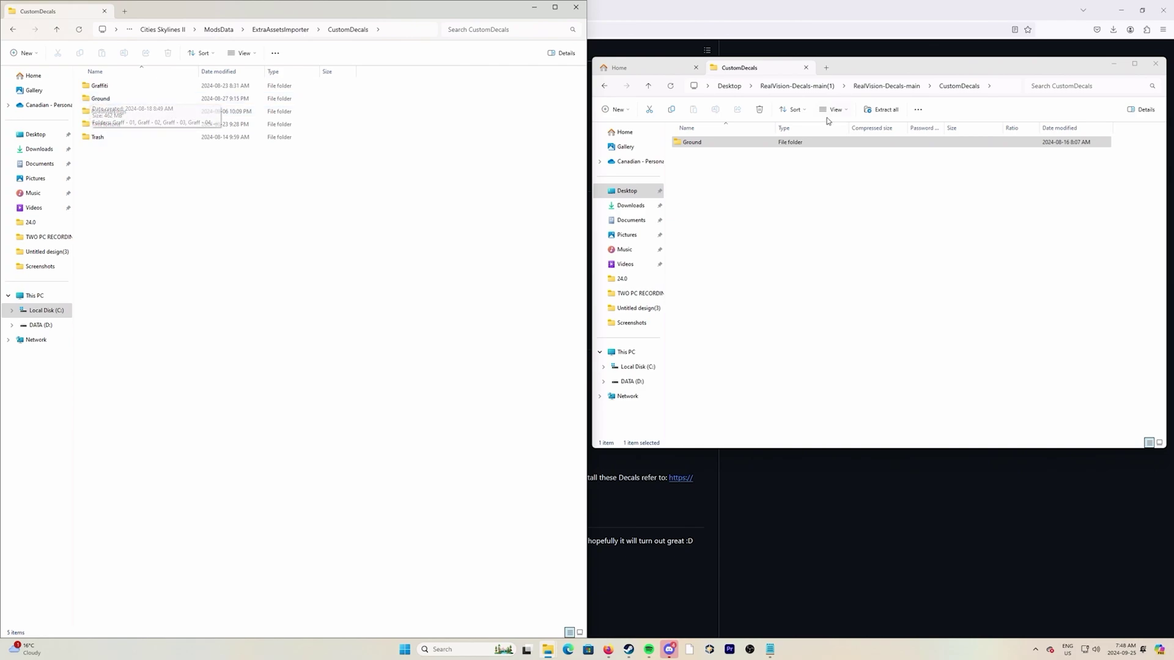
pyautogui.moveTo(694, 142); pyautogui.dragTo(719, 163)
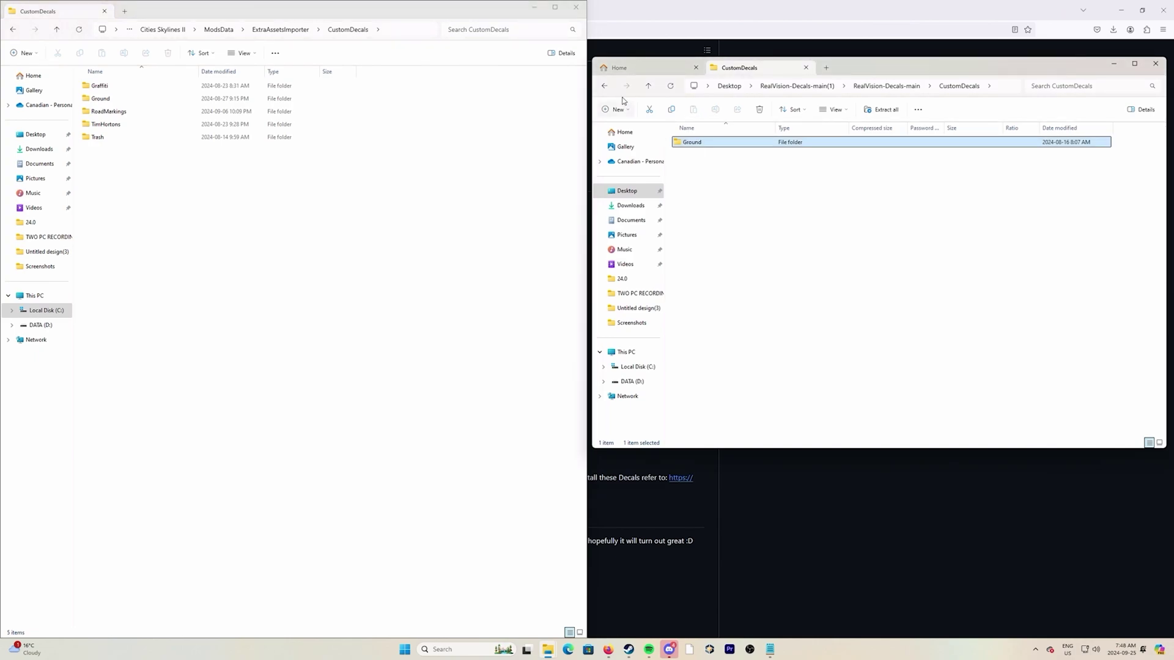
pyautogui.click(605, 85)
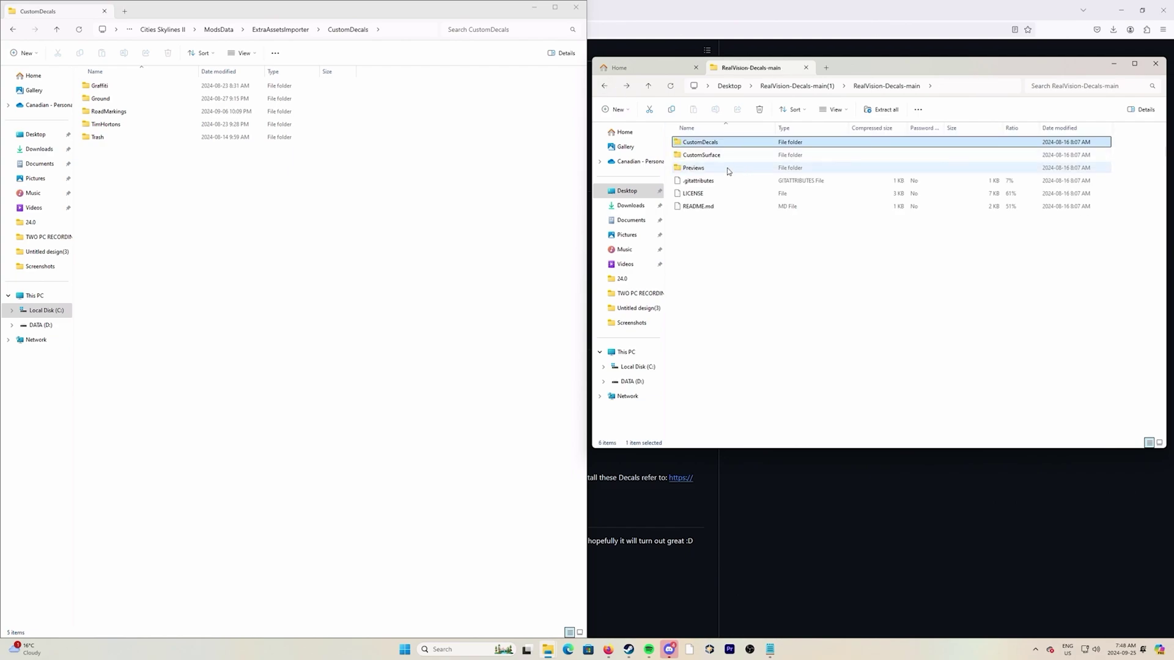
# Drag Rock from the pack's CustomSurface folder into ExtraAssetsImporter\CustomSurfaces
pyautogui.doubleClick(716, 156)
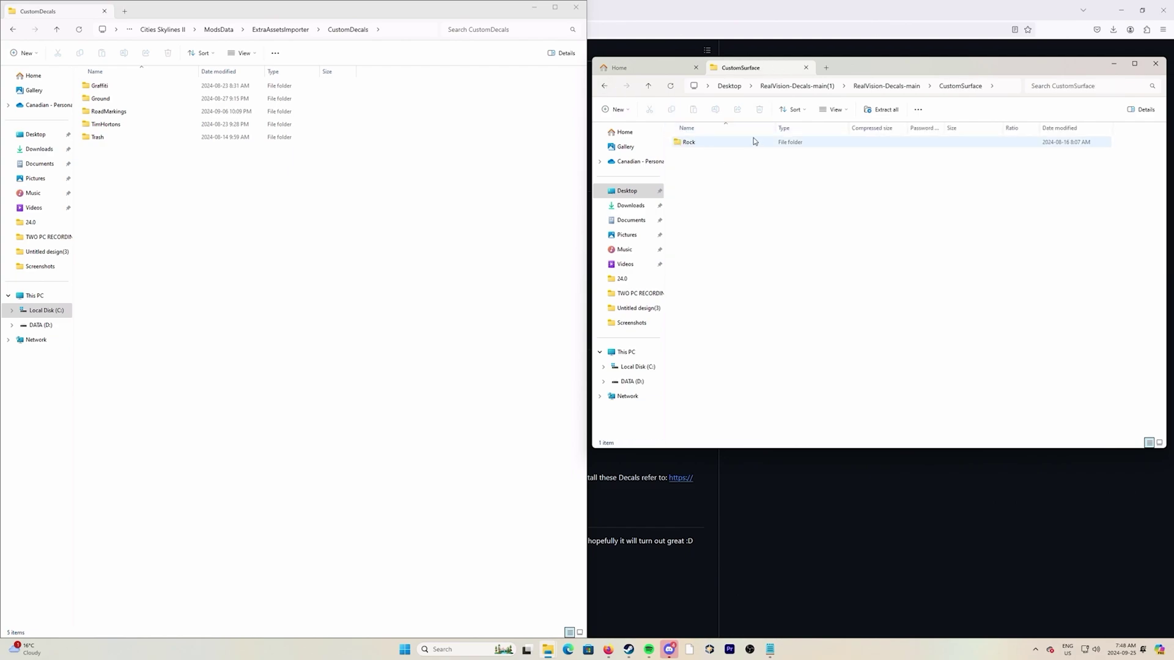
pyautogui.click(13, 30)
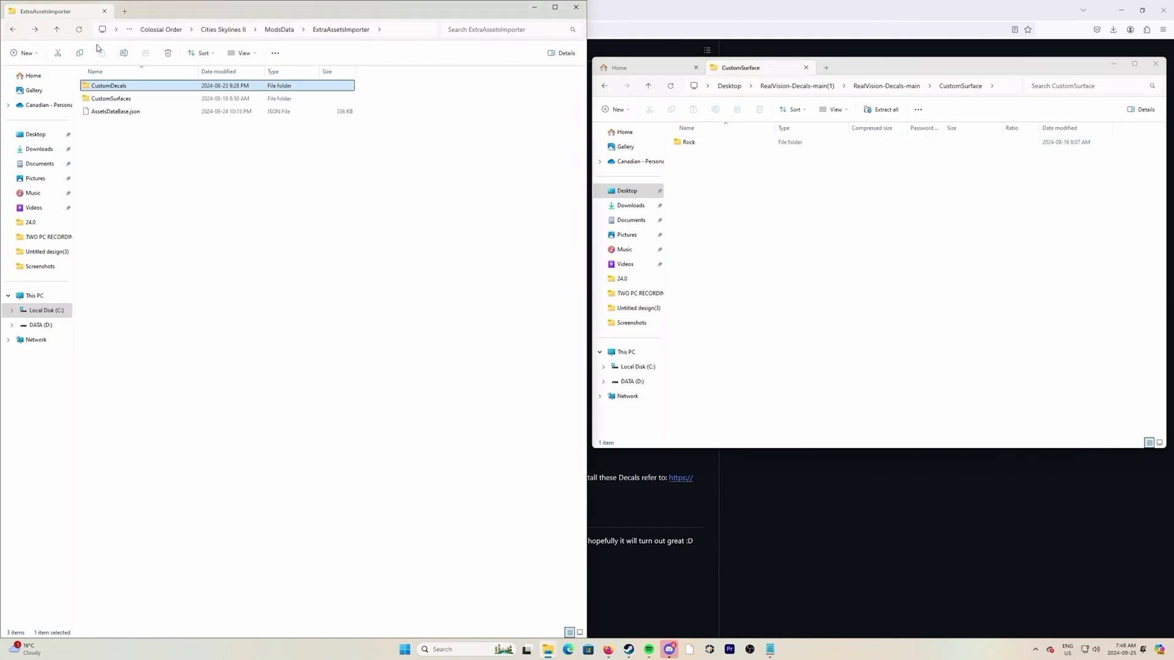
pyautogui.doubleClick(113, 100)
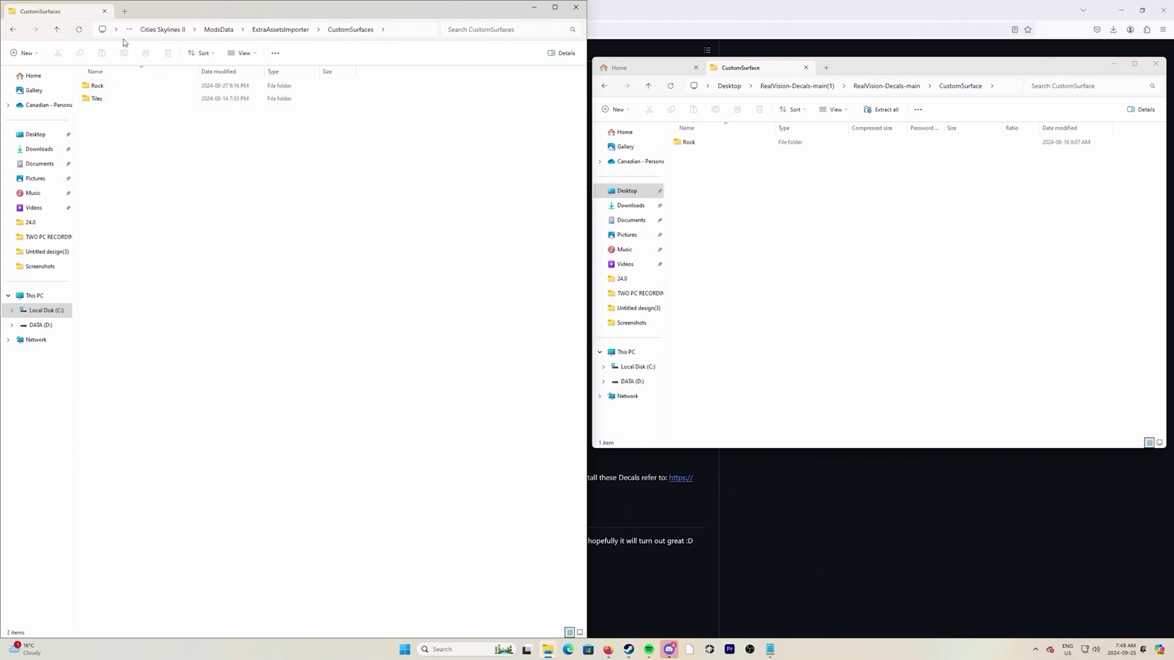
pyautogui.moveTo(724, 144)
pyautogui.mouseDown()
pyautogui.moveTo(367, 156)
pyautogui.moveTo(461, 172)
pyautogui.moveTo(744, 148)
pyautogui.mouseUp()
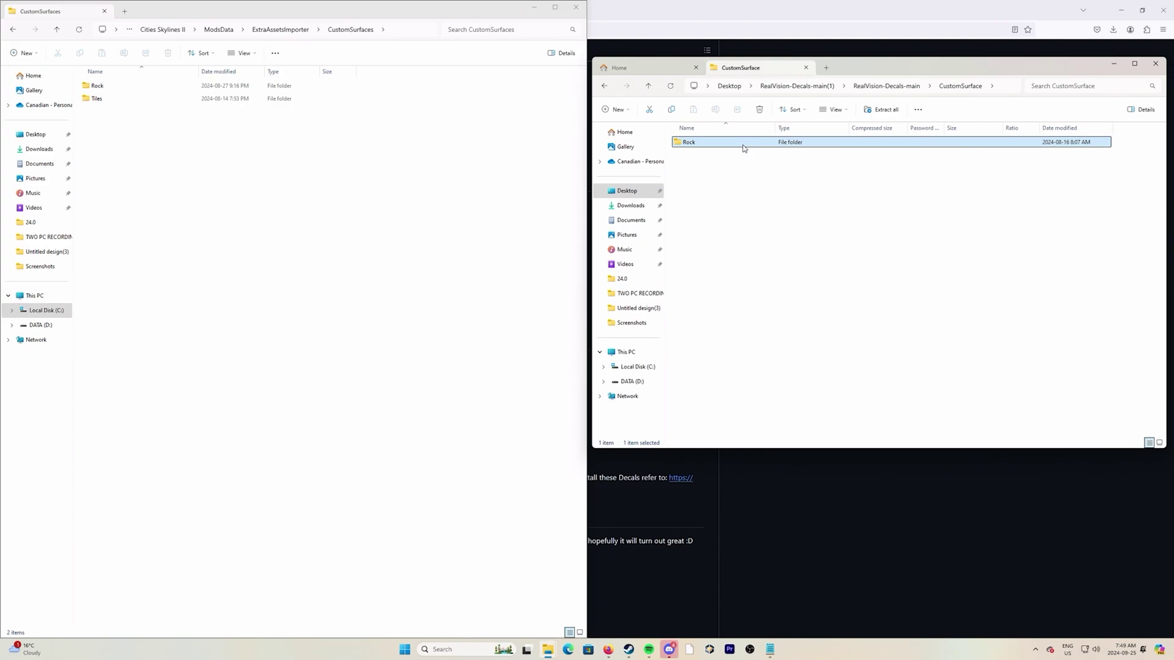
# Review CustomDecals' RoadMarkings and Ground folders, return to ExtraAssetsImporter, and reopen the GitHub README
pyautogui.click(19, 29)
pyautogui.click(108, 89)
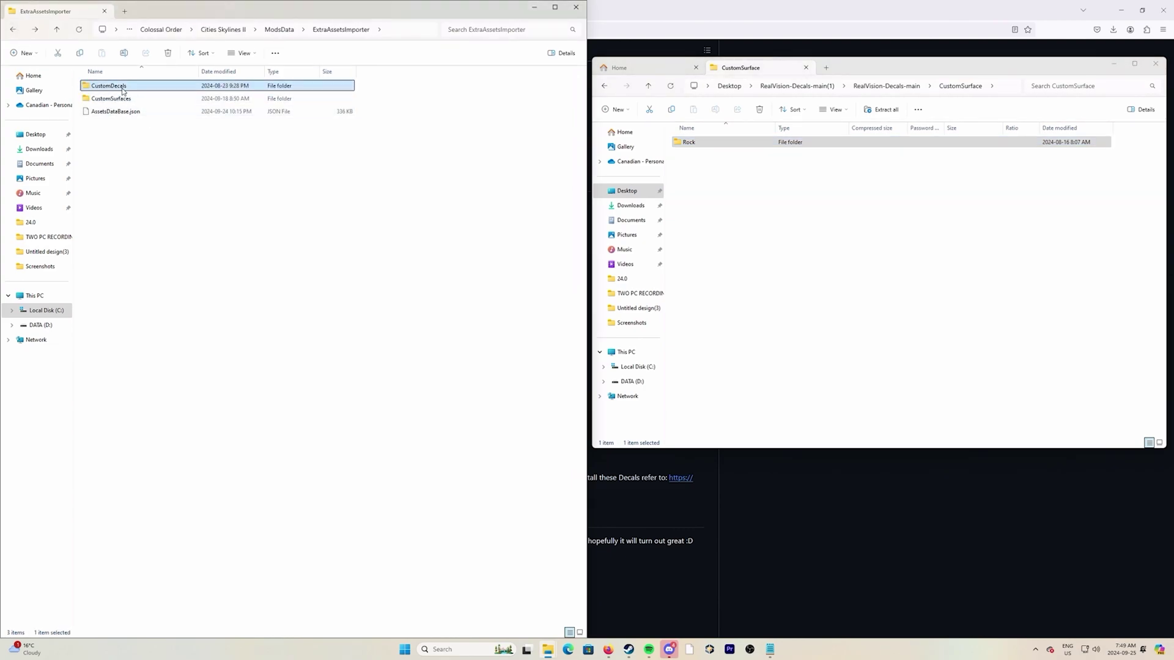
pyautogui.doubleClick(123, 90)
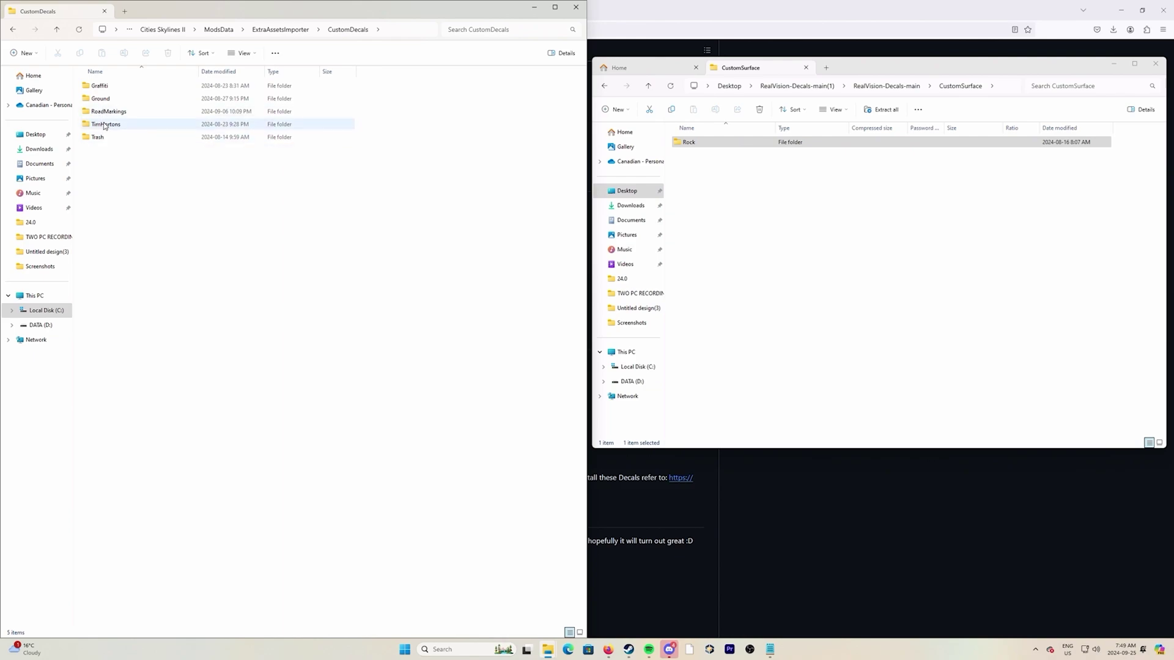
pyautogui.click(107, 112)
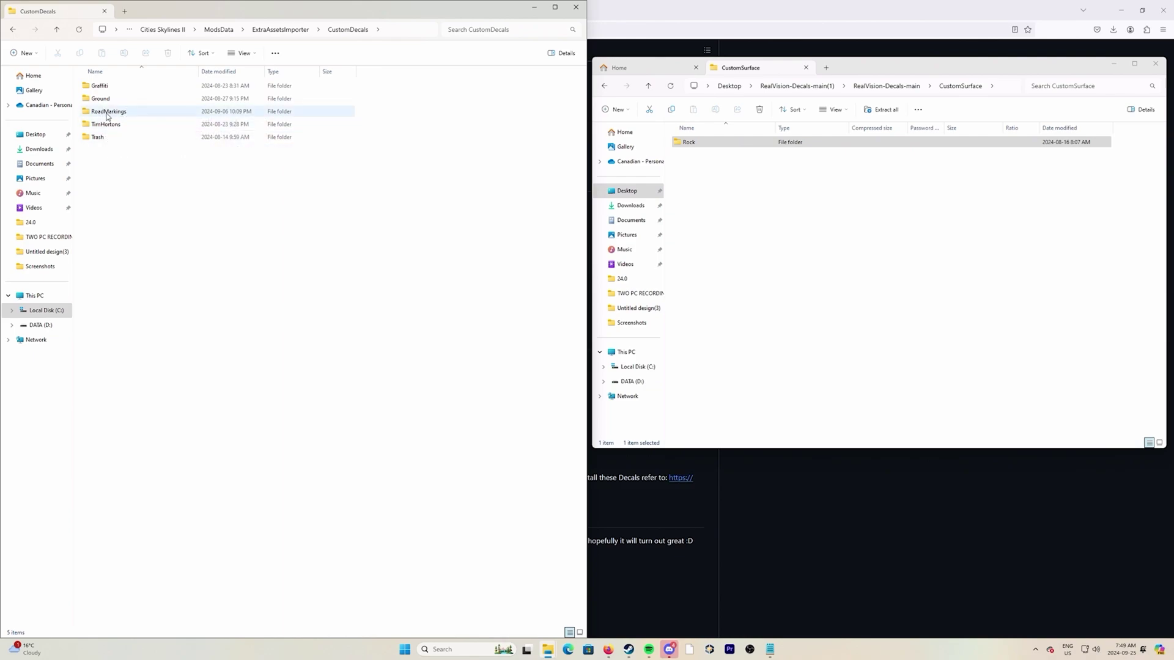
pyautogui.click(114, 99)
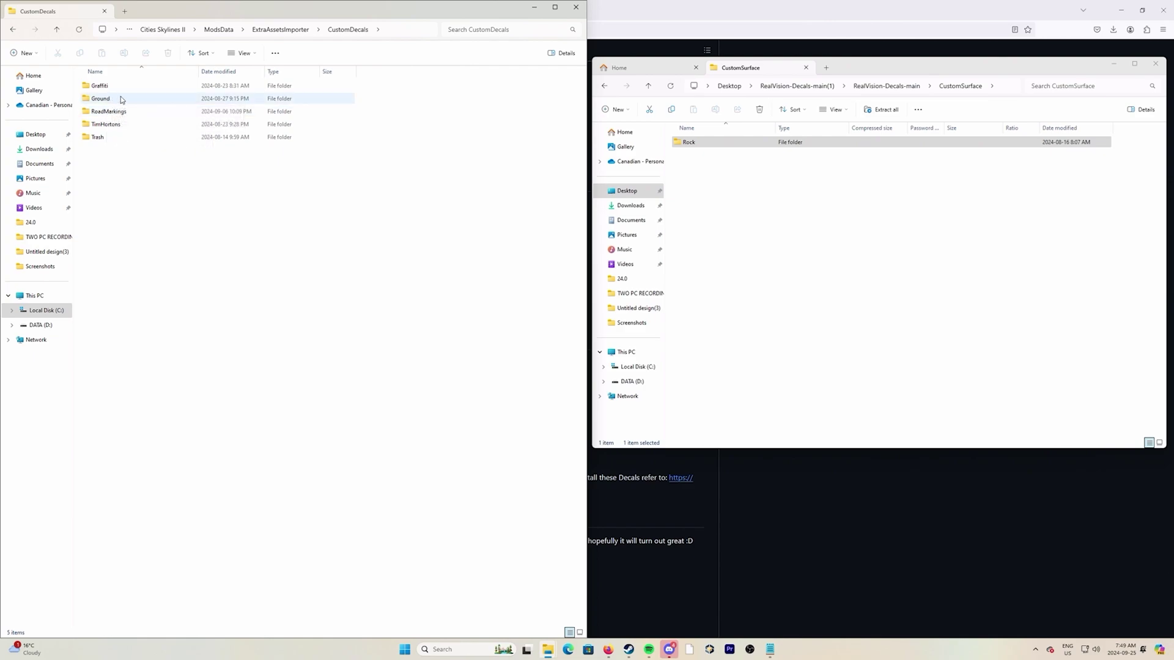
pyautogui.click(156, 168)
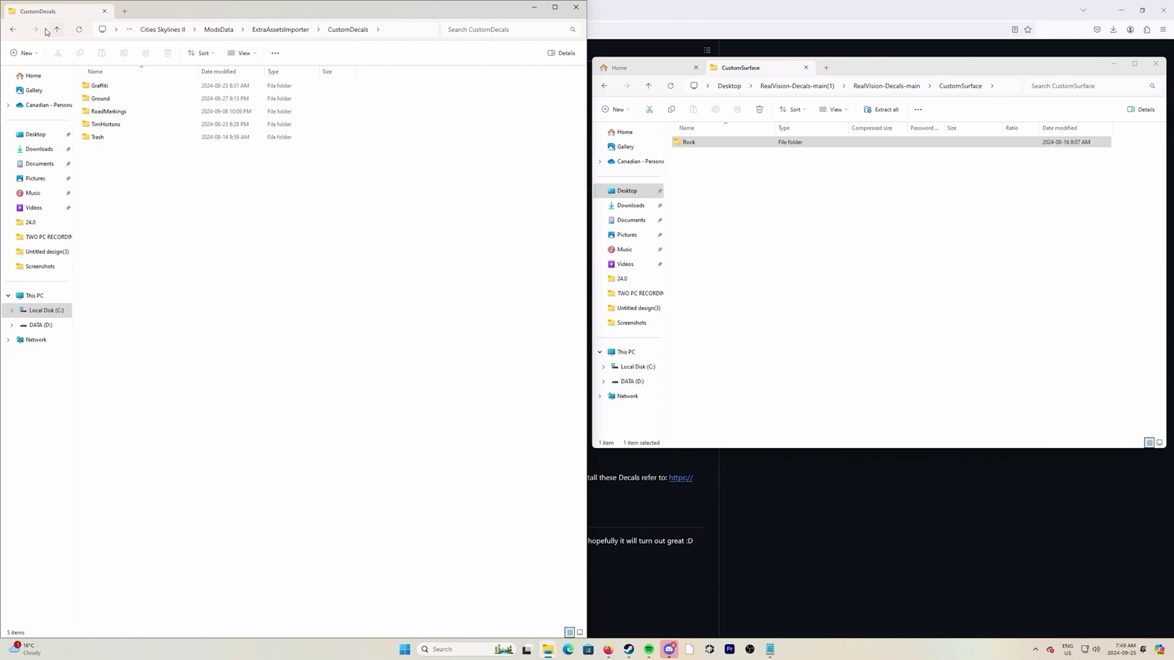
pyautogui.hotkey('alt', 'Left')
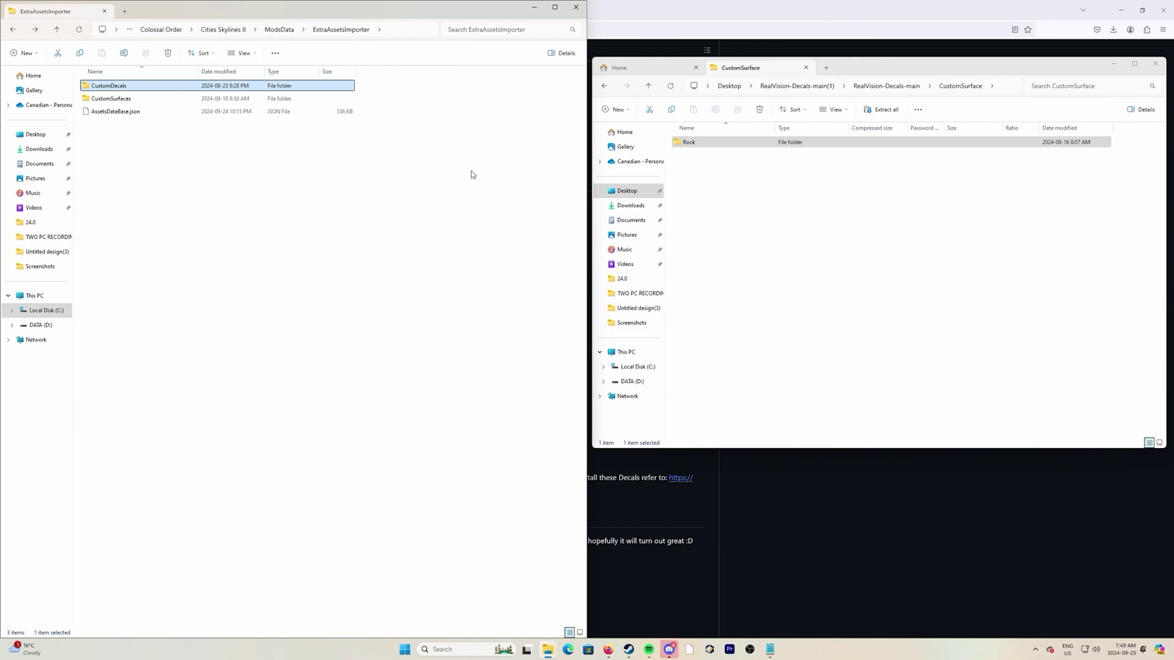
pyautogui.click(909, 506)
pyautogui.moveTo(323, 365); pyautogui.dragTo(498, 467)
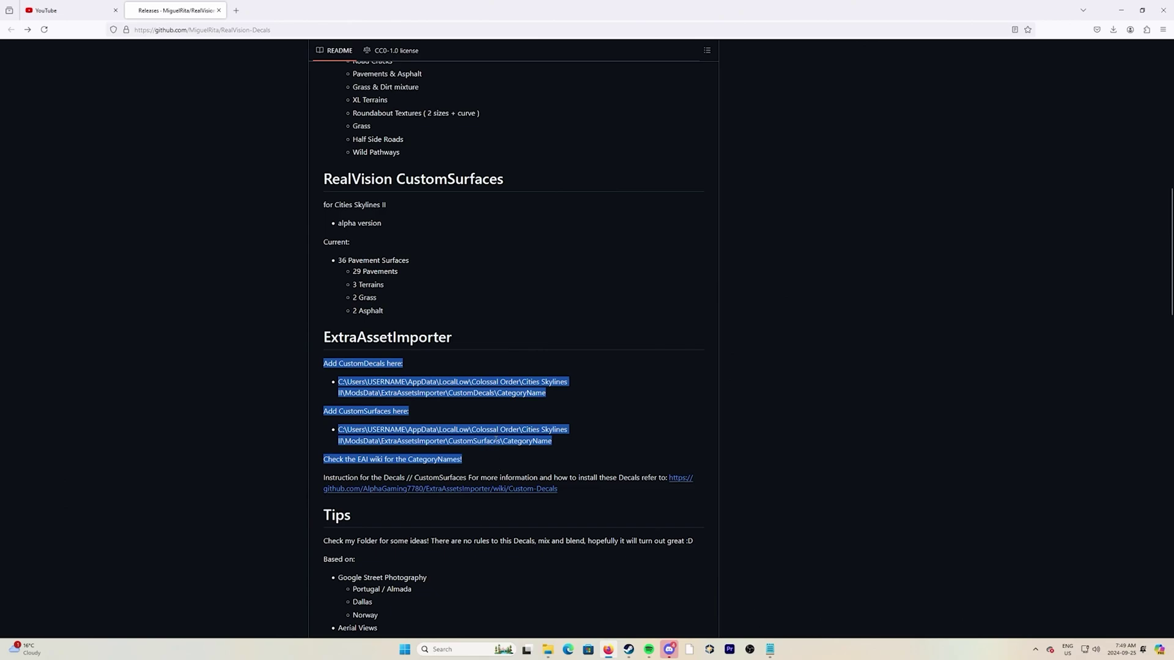
pyautogui.click(480, 368)
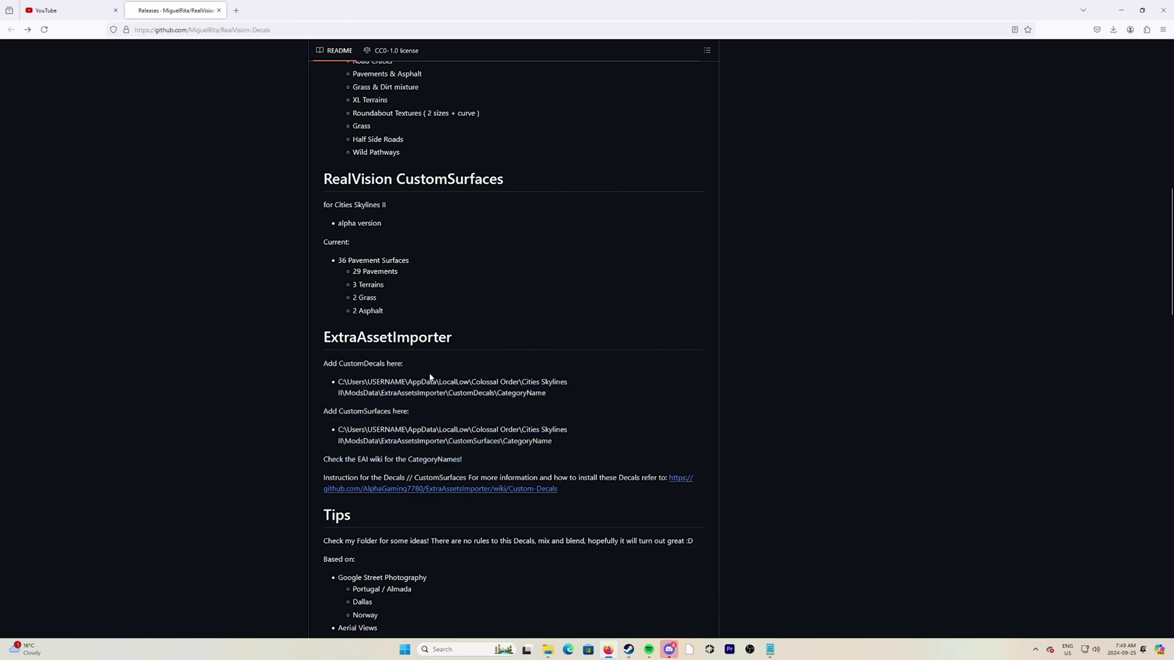
pyautogui.scroll(2, 508, 400)
pyautogui.scroll(-1, 506, 404)
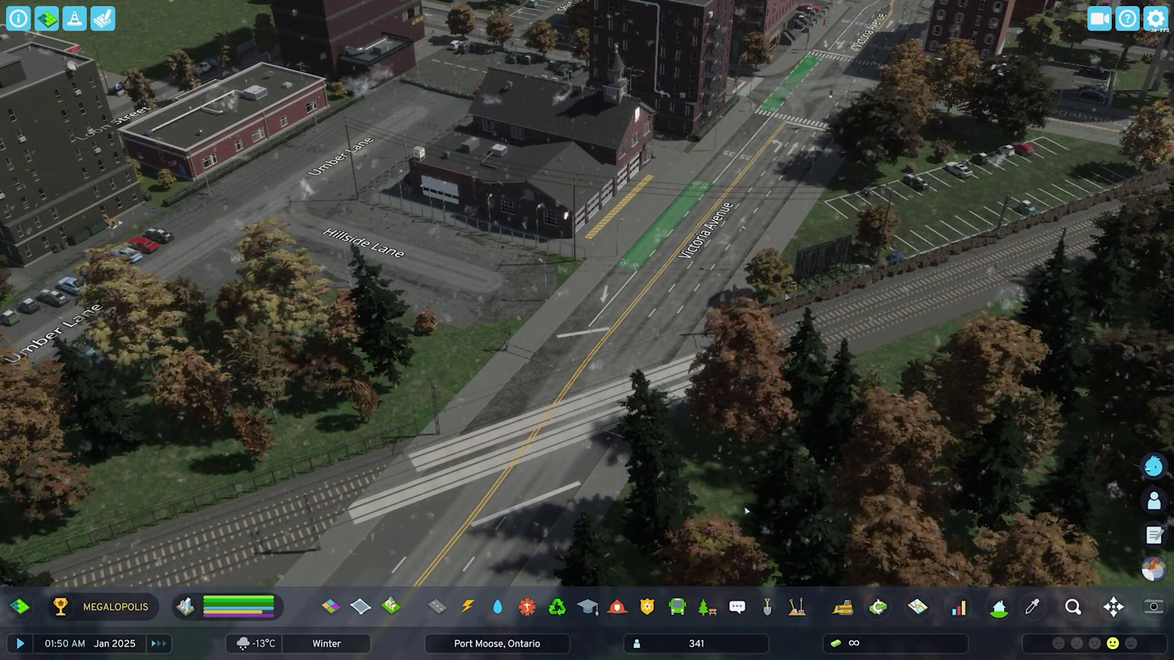
# Open the Extra Assets rock surfaces category and scroll to the Cobble 028 textures
pyautogui.click(795, 609)
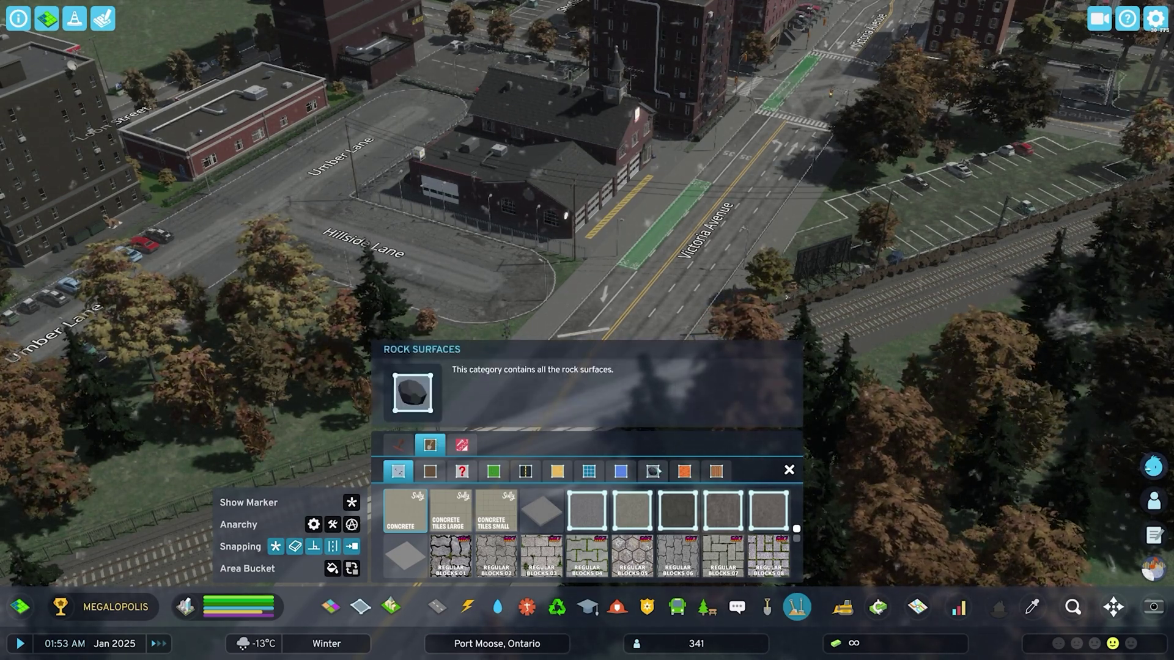
pyautogui.click(654, 471)
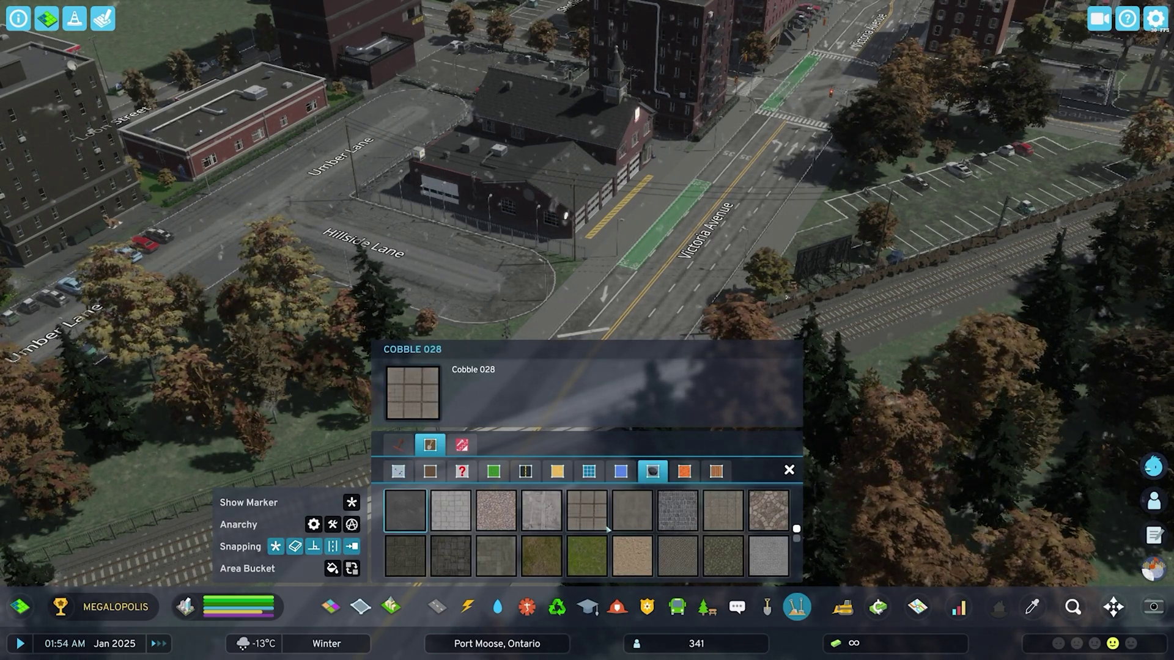
pyautogui.scroll(-2, 527, 517)
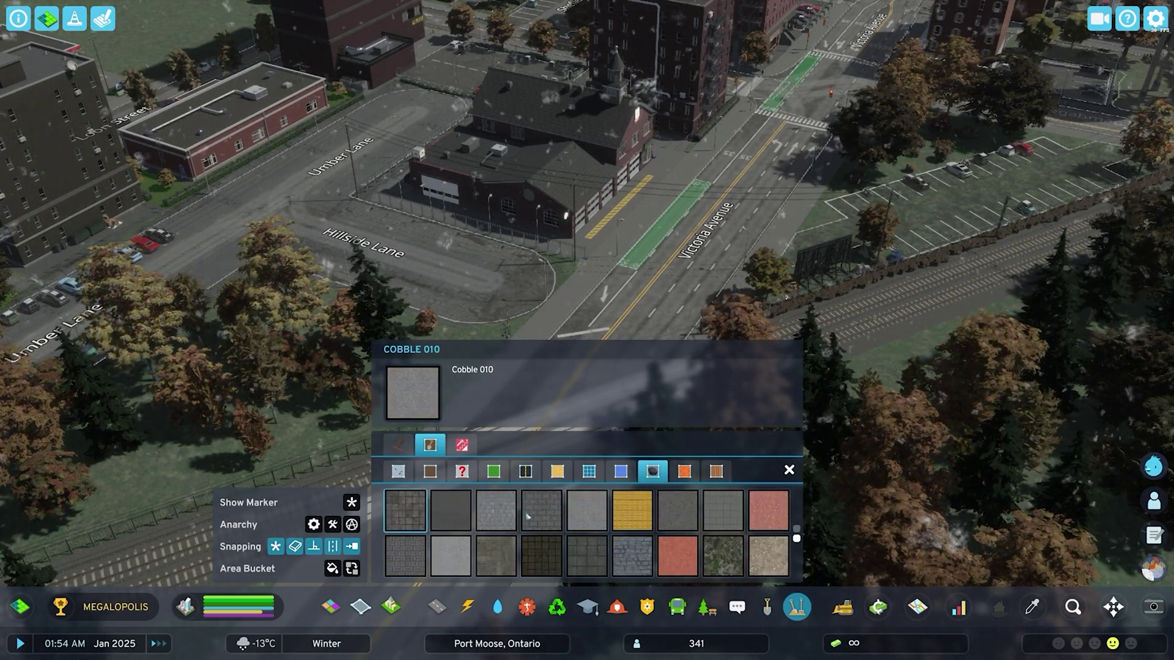
# Open the Extra Assets Ground Decals category and scroll through the imported dirt and pavement decals
pyautogui.click(399, 445)
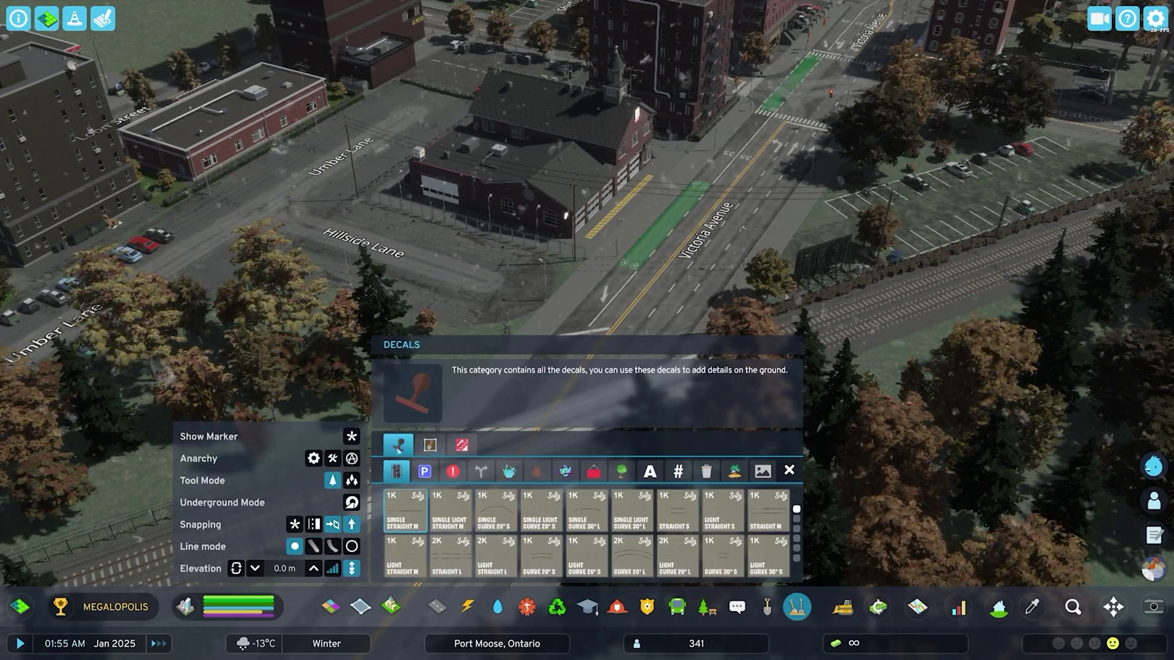
pyautogui.click(622, 471)
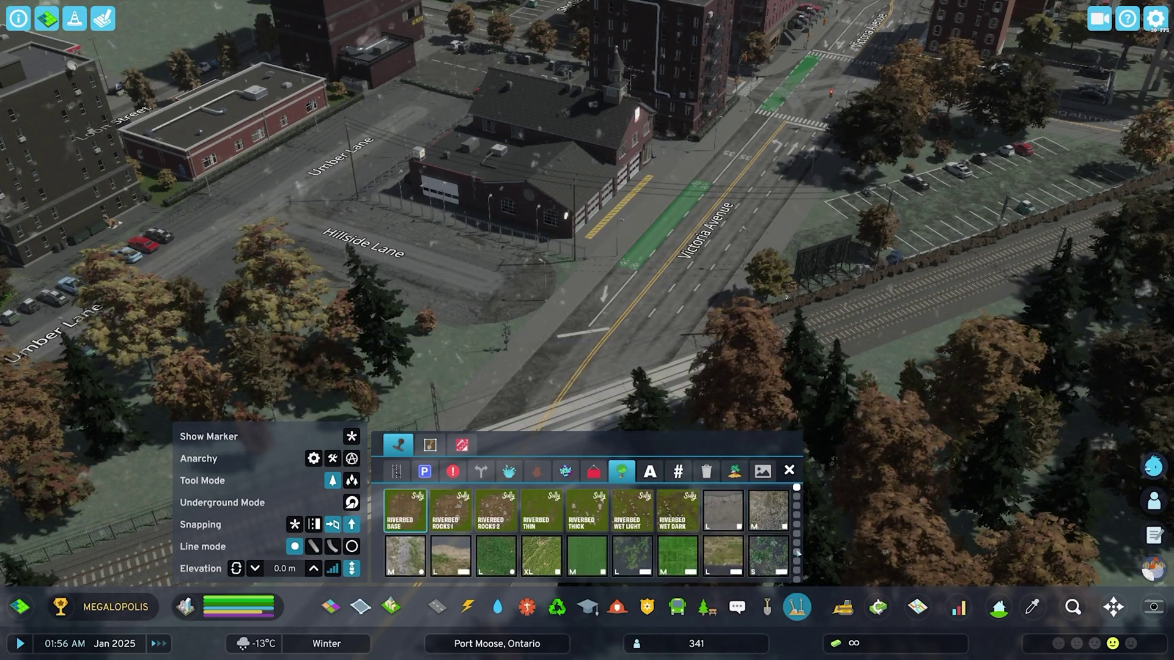
pyautogui.scroll(-5, 586, 532)
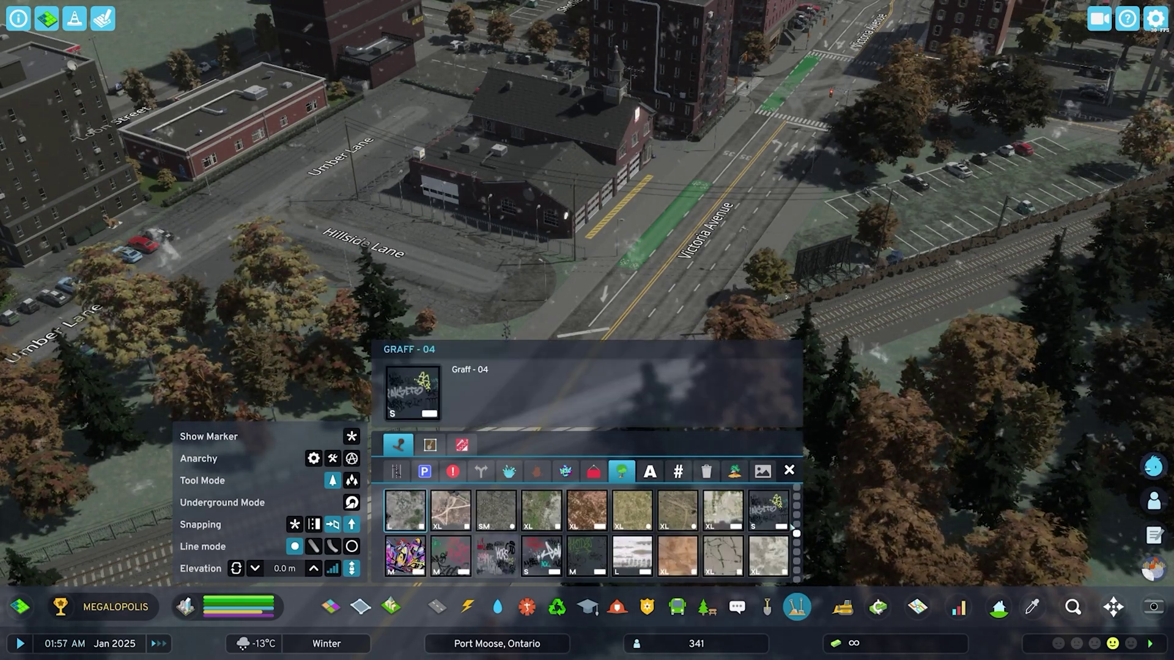
pyautogui.scroll(3, 796, 525)
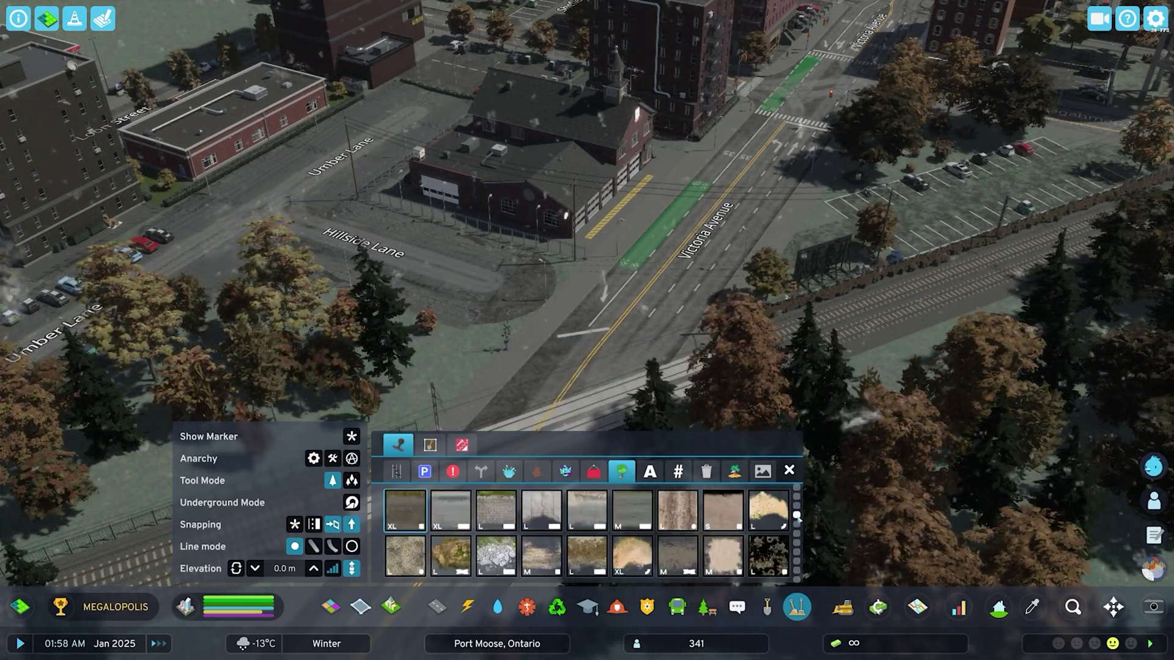